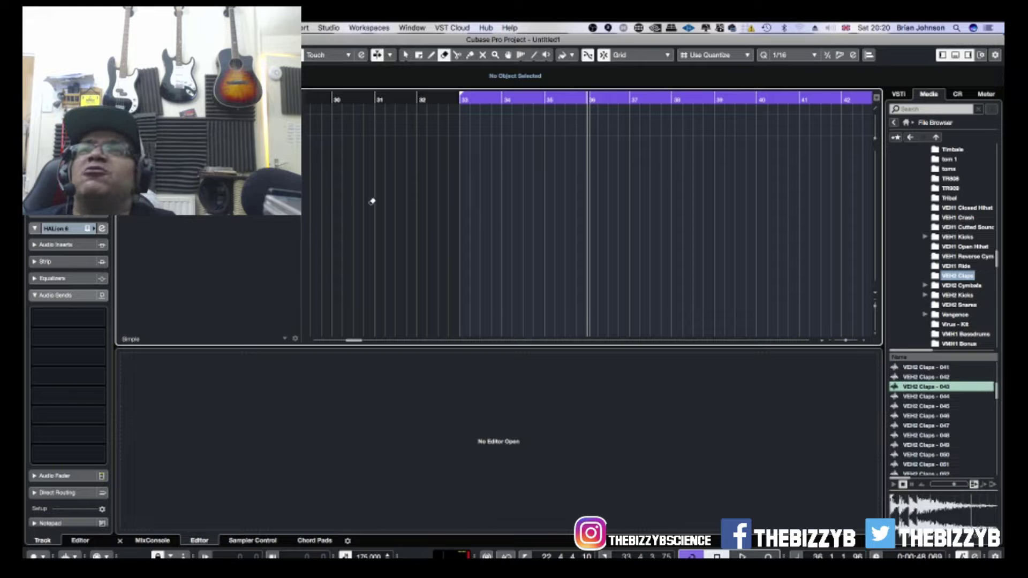
# Step: Extend the left locator to bar 1, zoom out, and bring the HALion 6 hard kick window into view
pyautogui.moveTo(459, 97); pyautogui.dragTo(297, 97)
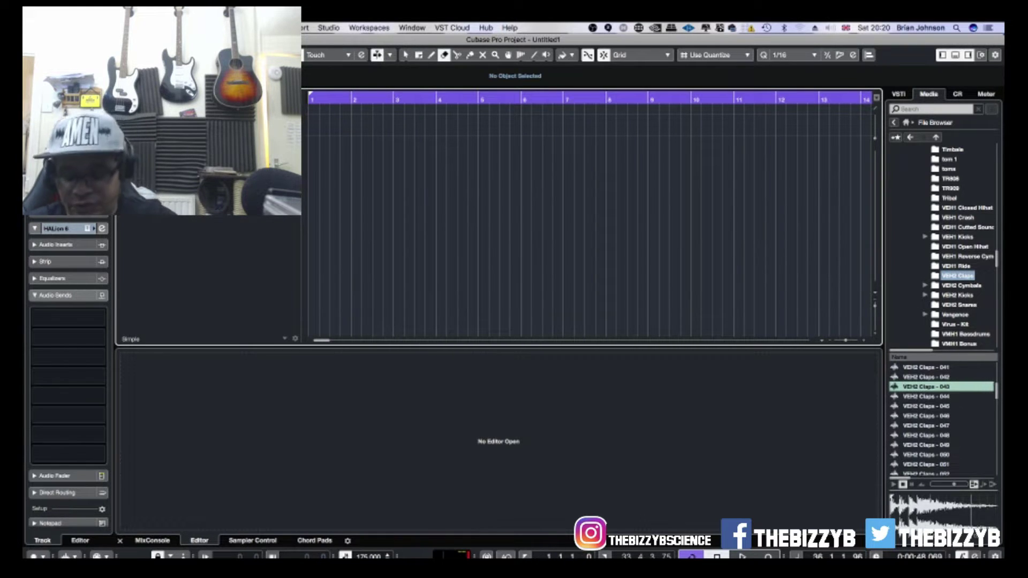
pyautogui.press('g')
pyautogui.press('g')
pyautogui.press('g')
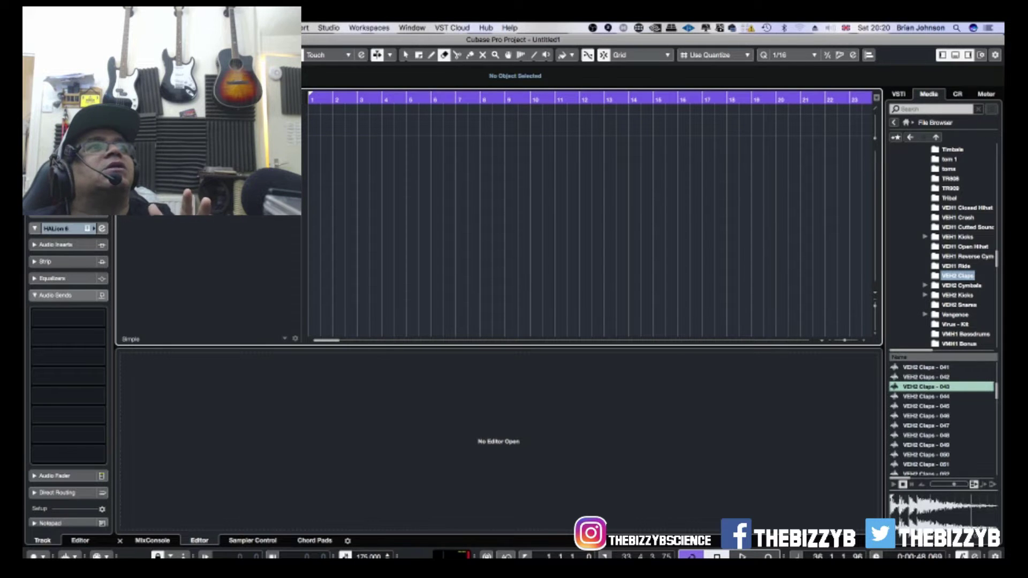
pyautogui.moveTo(24, 162); pyautogui.dragTo(604, 153)
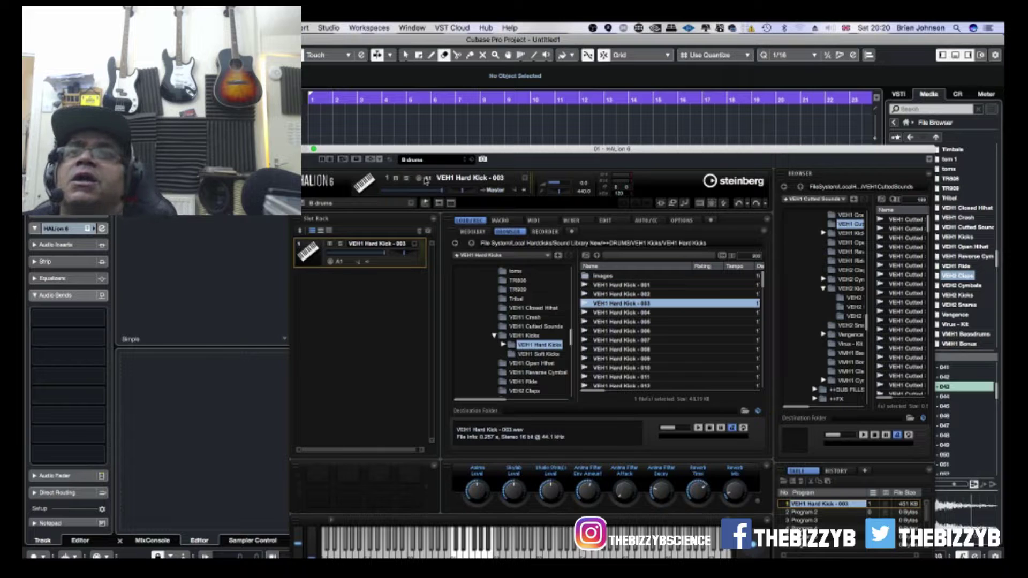
# Step: Browse the HALion 6 drum program presets, then close the HALion 6 window
pyautogui.click(438, 162)
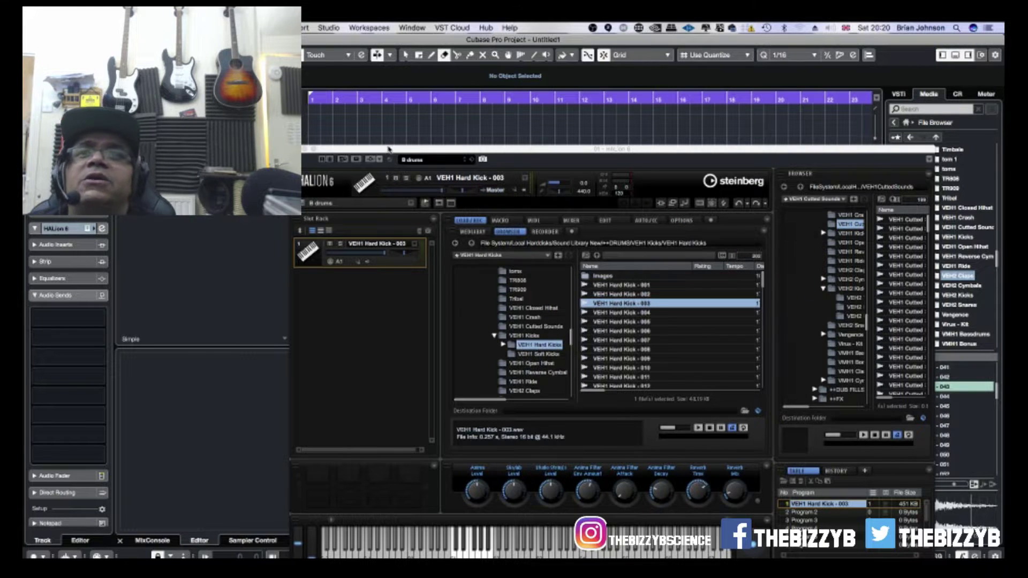
pyautogui.click(295, 149)
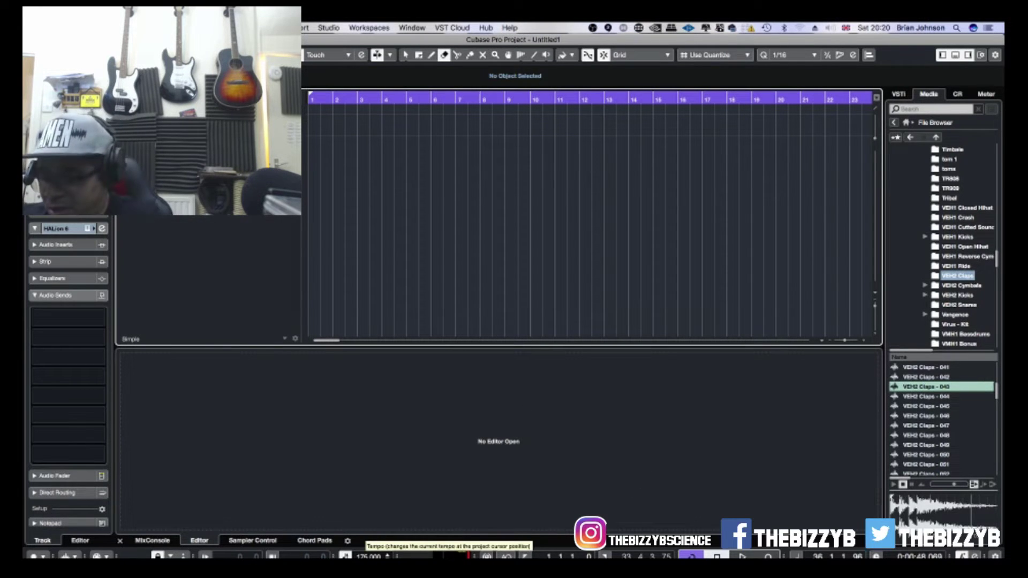
# Step: Start playback, switch to the Object Selection tool, and move the loop end to bar 4
pyautogui.press('space')
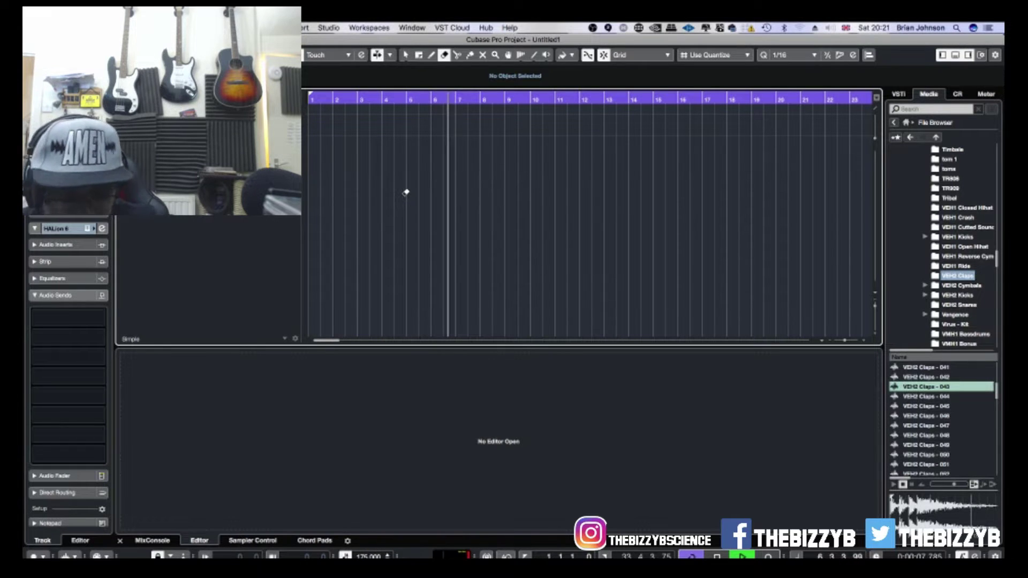
pyautogui.press('1')
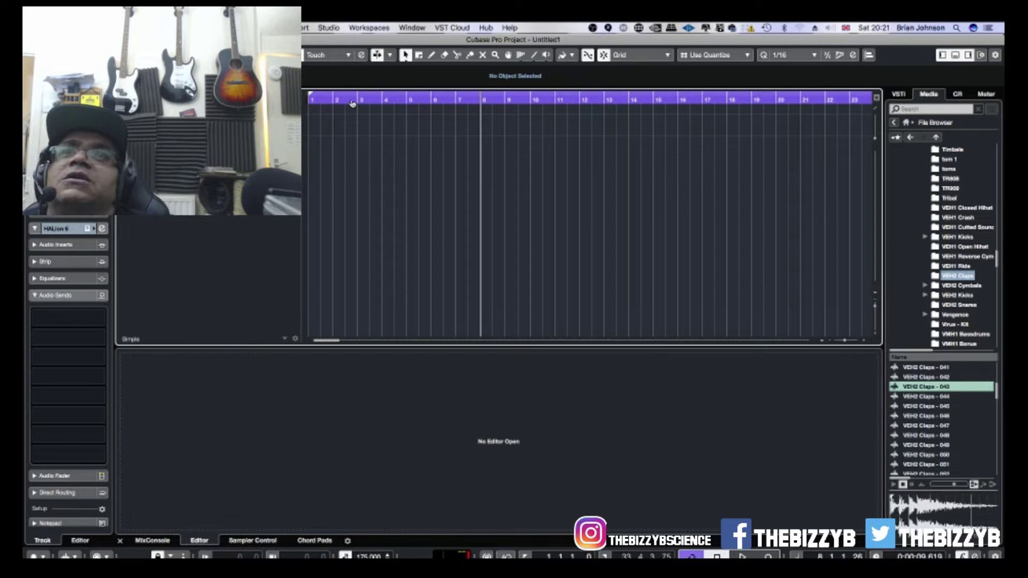
pyautogui.keyDown('alt'); pyautogui.click(354, 102); pyautogui.keyUp('alt')
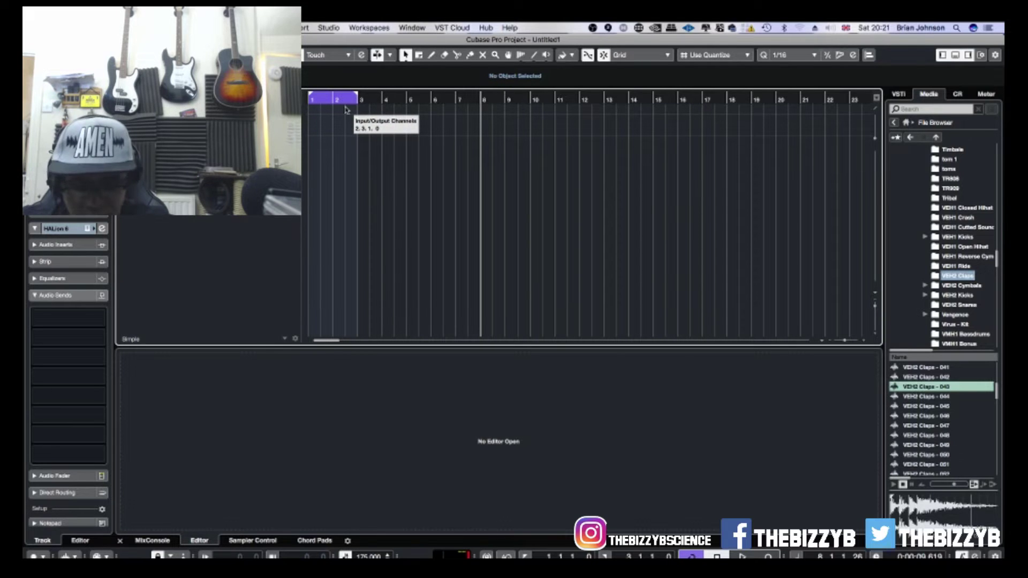
pyautogui.keyDown('alt'); pyautogui.click(383, 100); pyautogui.keyUp('alt')
# Step: Reposition the loop start in the ruler until it sits at bar 1
pyautogui.rightClick(423, 100)
pyautogui.rightClick(413, 102)
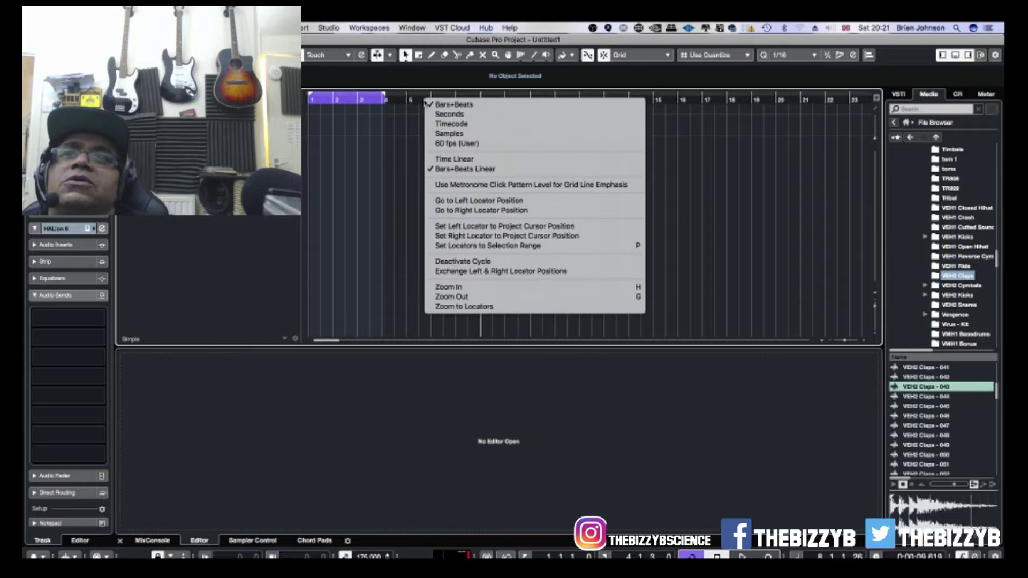
pyautogui.keyDown('super'); pyautogui.click(417, 103); pyautogui.keyUp('super')
pyautogui.keyDown('super'); pyautogui.click(351, 101); pyautogui.keyUp('super')
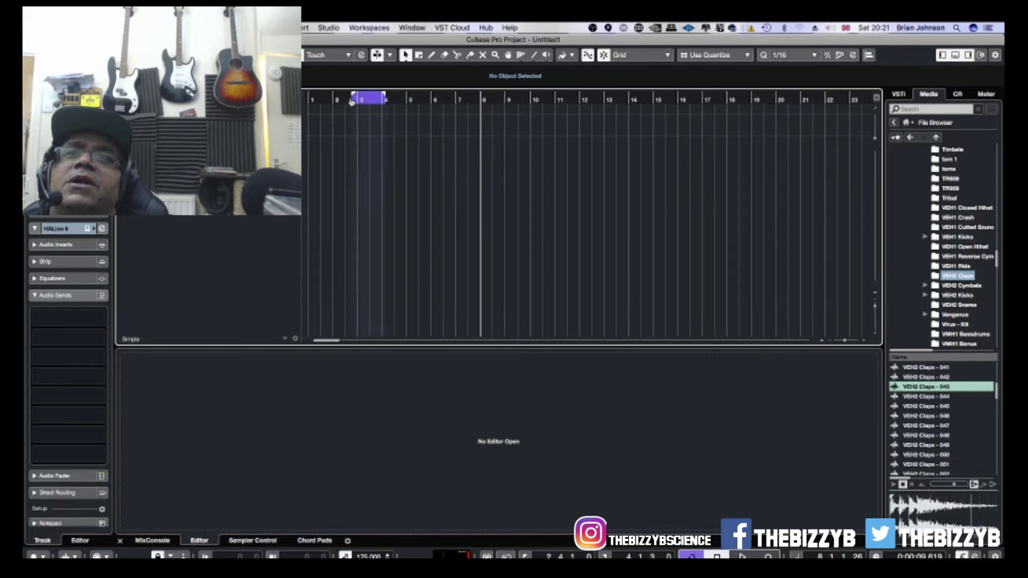
pyautogui.keyDown('super'); pyautogui.click(463, 103); pyautogui.keyUp('super')
pyautogui.keyDown('super'); pyautogui.click(370, 101); pyautogui.keyUp('super')
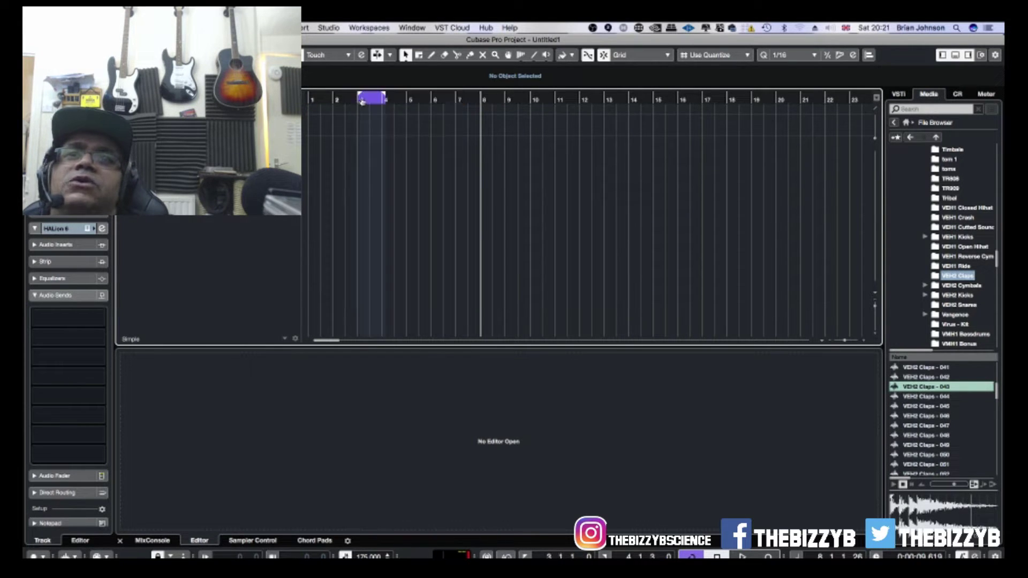
pyautogui.rightClick(438, 97)
pyautogui.rightClick(423, 103)
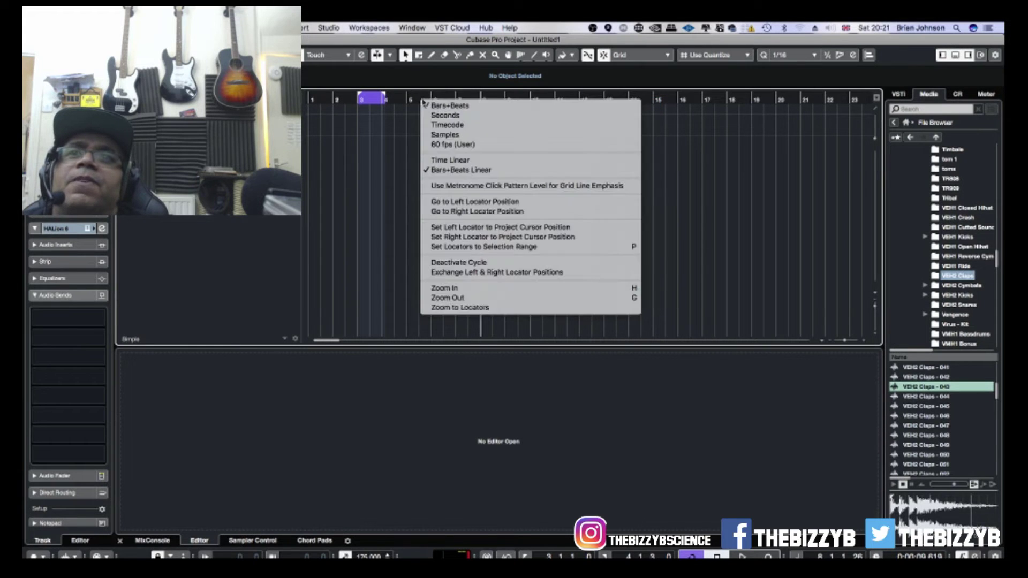
pyautogui.click(395, 98)
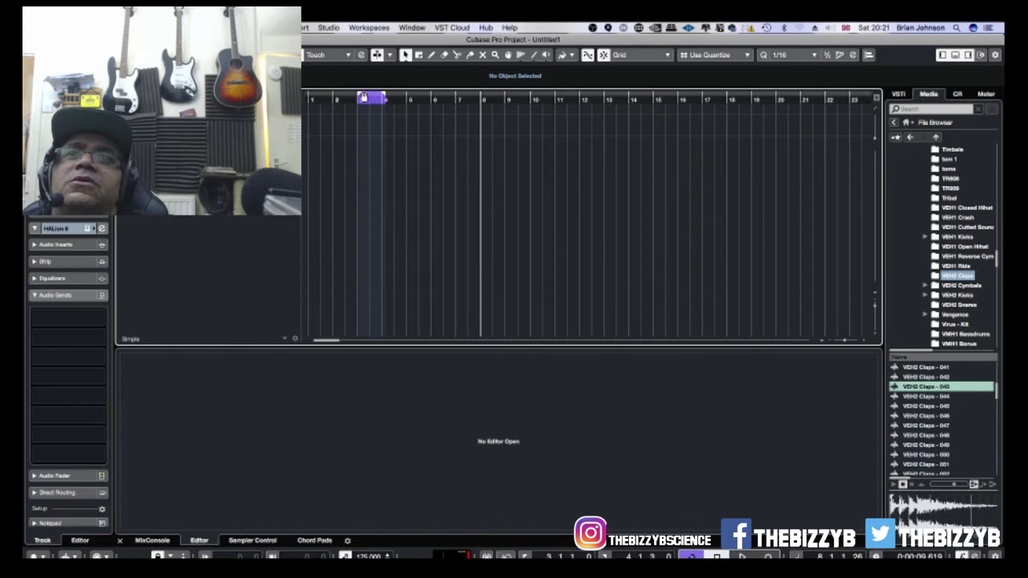
pyautogui.moveTo(364, 97); pyautogui.dragTo(303, 106)
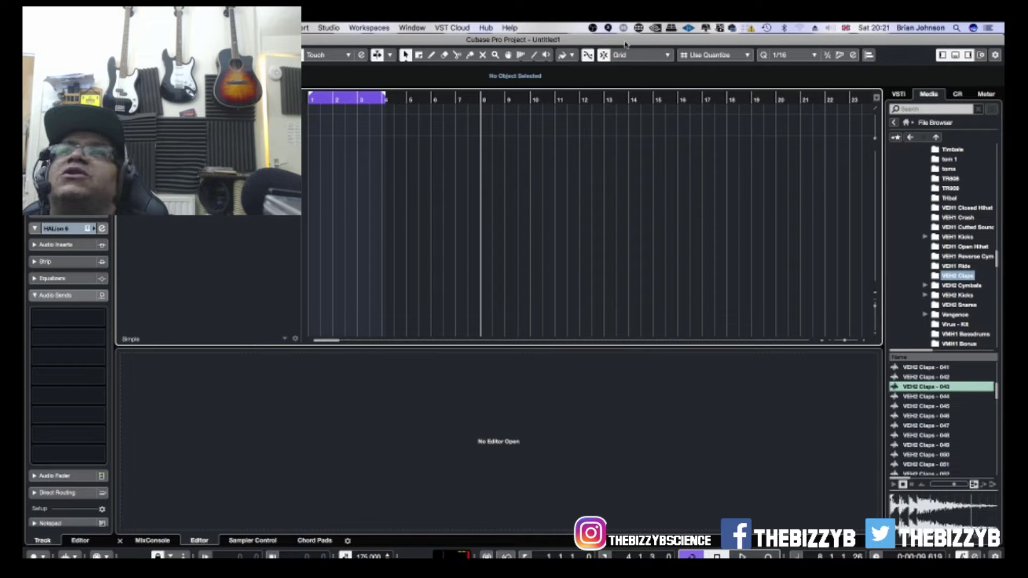
# Step: Set Snap Type to Bar and place the locators at bars 9 and 19
pyautogui.click(692, 59)
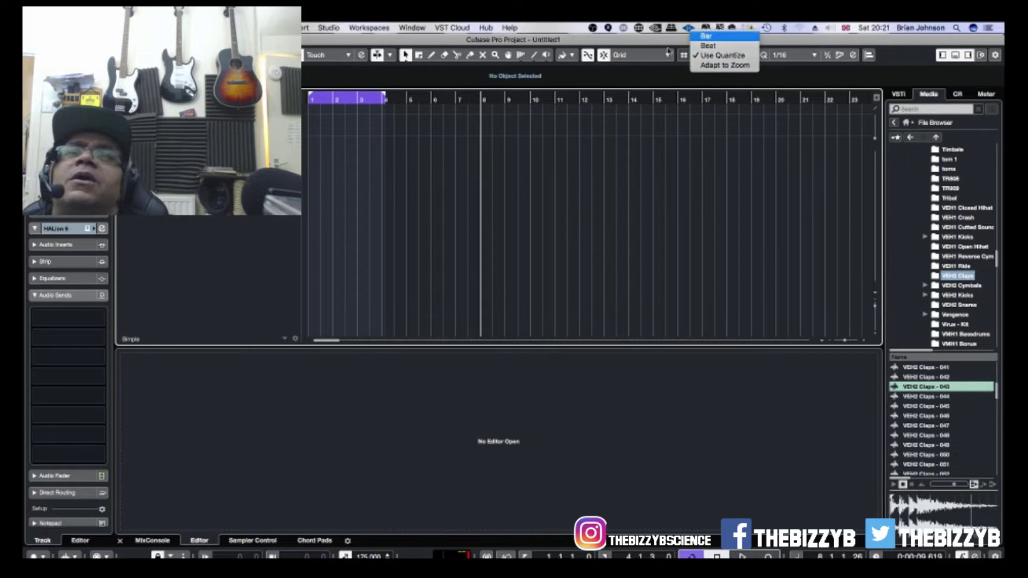
pyautogui.click(706, 35)
pyautogui.moveTo(385, 97); pyautogui.dragTo(580, 100)
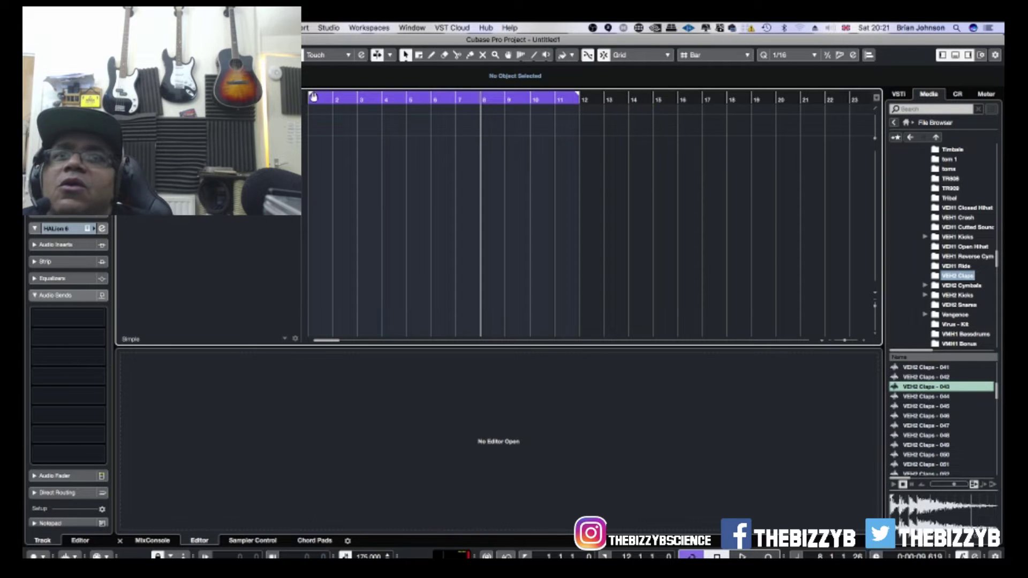
pyautogui.moveTo(316, 98); pyautogui.dragTo(509, 98)
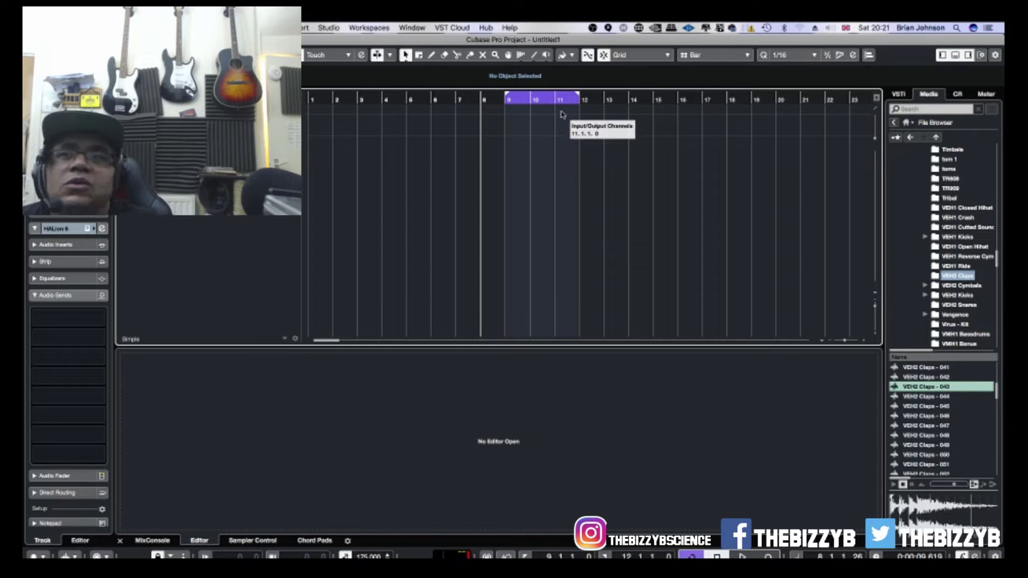
pyautogui.press('KP_1')
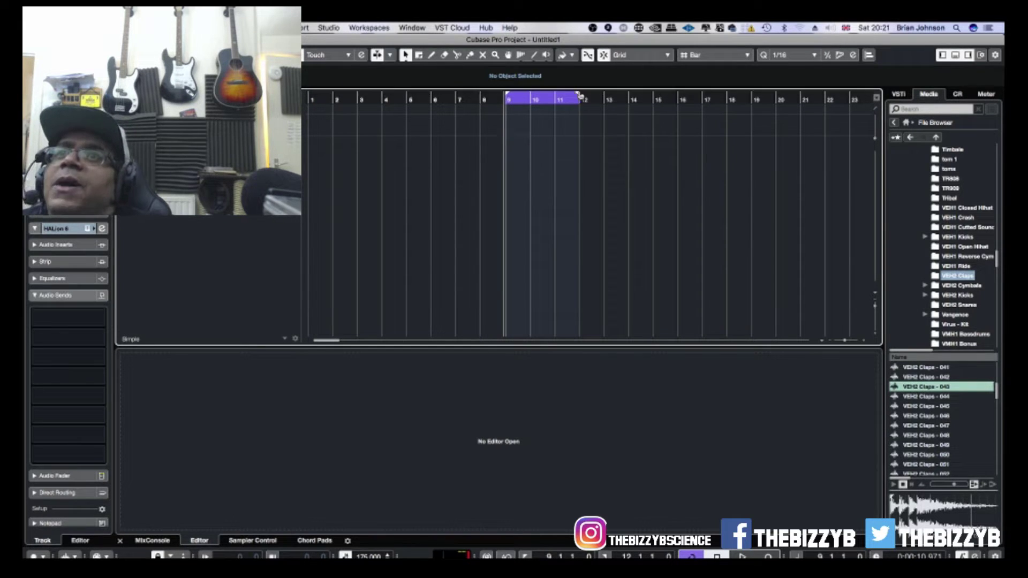
pyautogui.moveTo(577, 97); pyautogui.dragTo(751, 118)
# Step: Record a HALion 6 drum part into the cycle starting at bar 9
pyautogui.press('space')
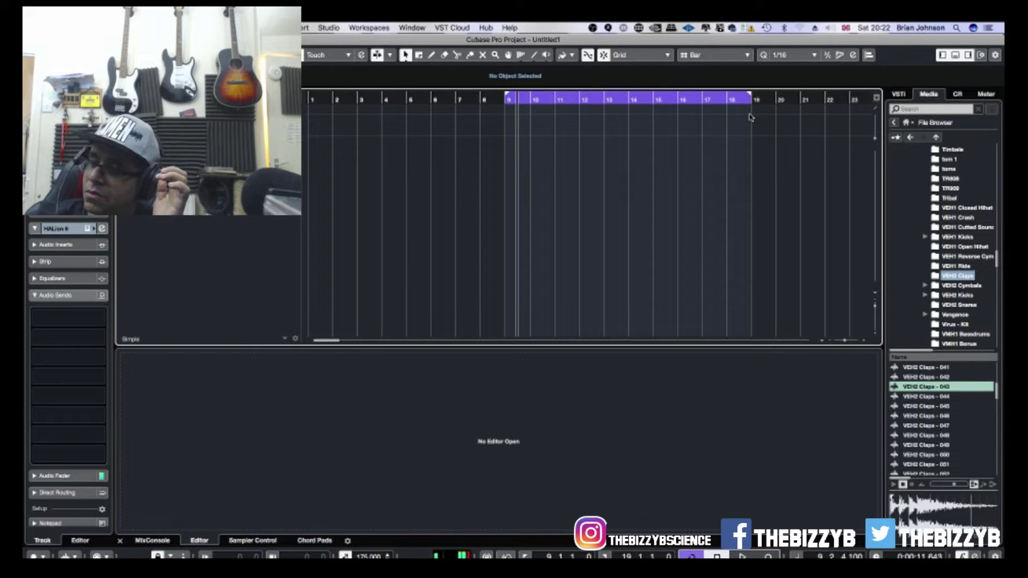
pyautogui.press('KP_Multiply')
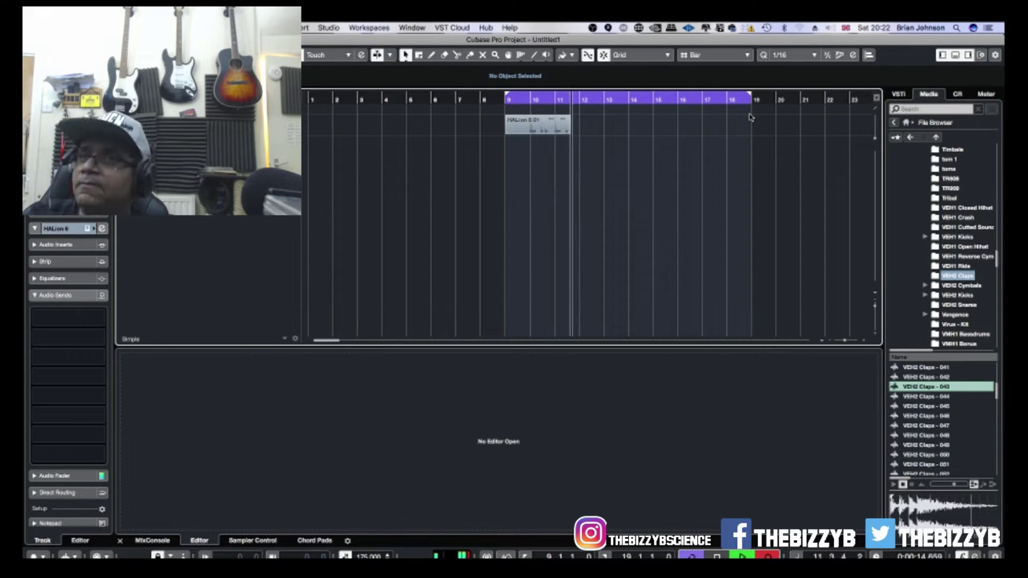
pyautogui.press('space')
# Step: Pick the Split tool from the toolbox, then return to Object Selection
pyautogui.rightClick(574, 179)
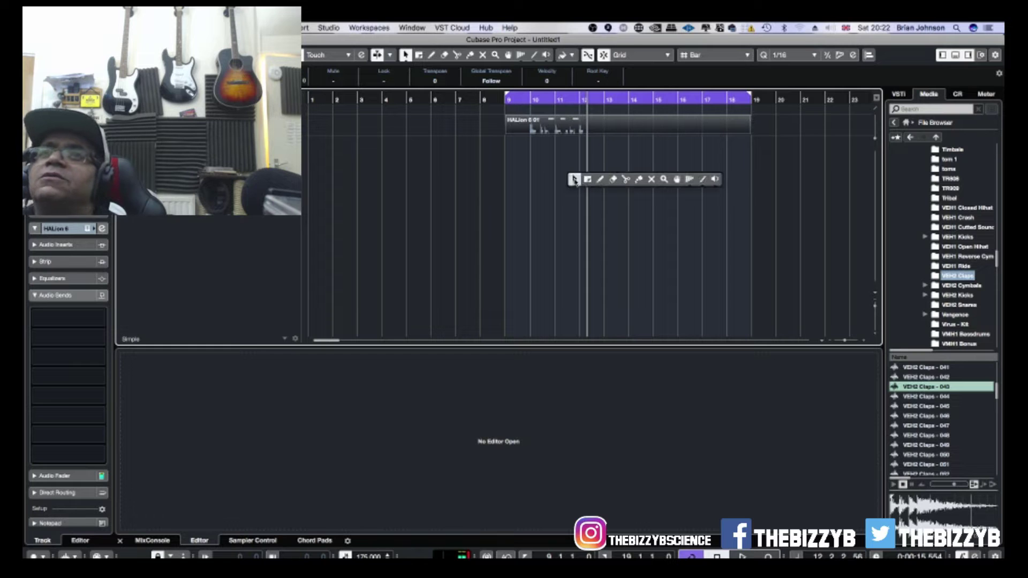
pyautogui.click(622, 180)
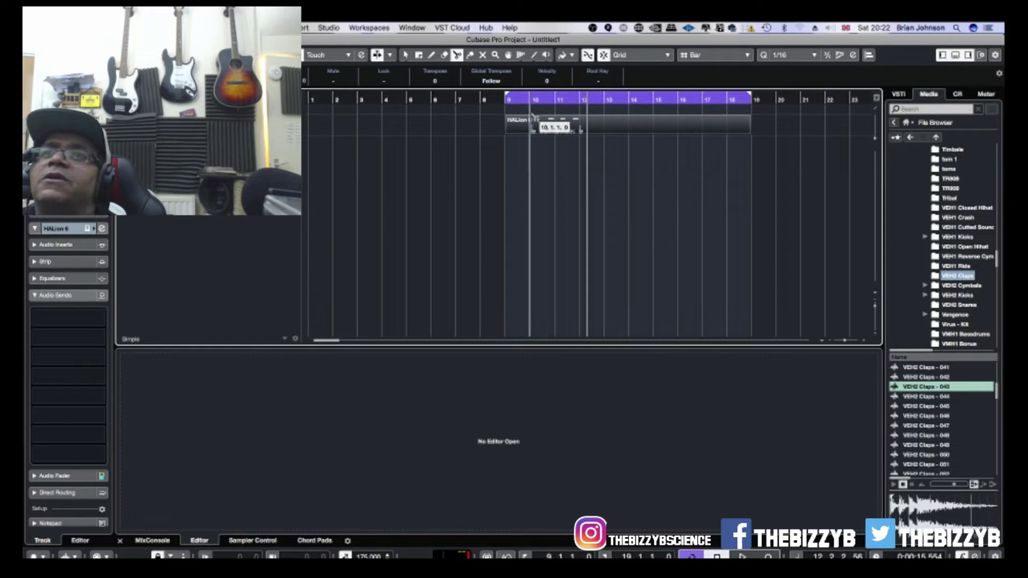
pyautogui.rightClick(531, 157)
pyautogui.click(530, 157)
# Step: Open the drum part in an enlarged Key Editor and zoom in on the notes
pyautogui.doubleClick(540, 133)
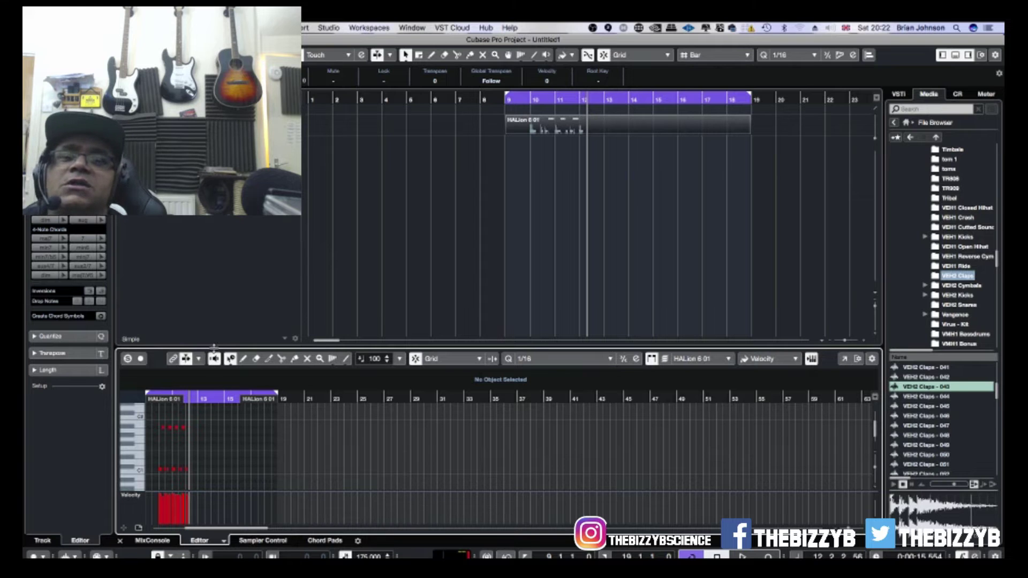
pyautogui.moveTo(213, 347); pyautogui.dragTo(339, 161)
pyautogui.press('h')
pyautogui.press('h')
pyautogui.press('h')
pyautogui.press('h')
pyautogui.press('h')
pyautogui.press('h')
pyautogui.press('h')
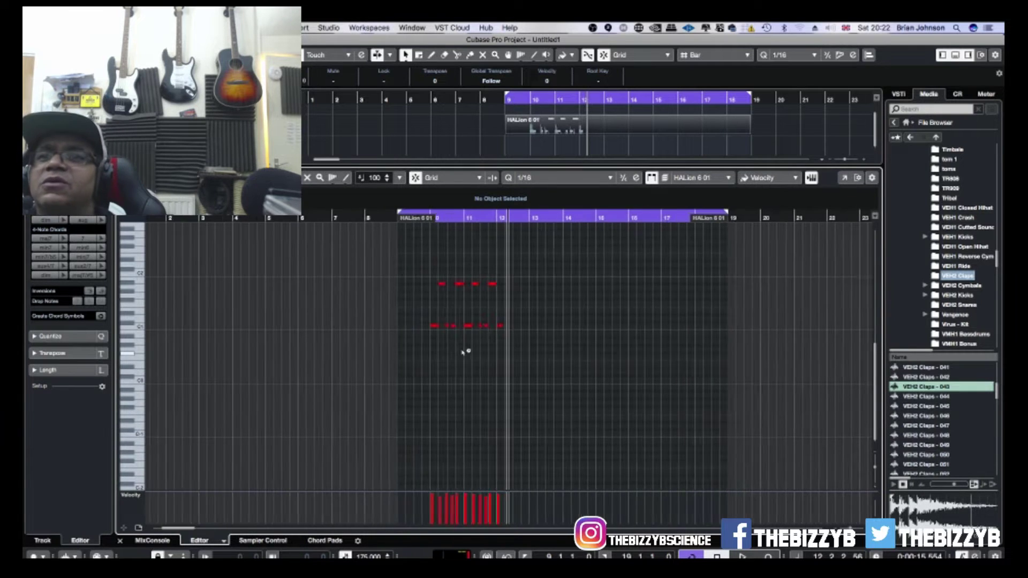
pyautogui.rightClick(454, 326)
pyautogui.click(454, 326)
pyautogui.press('h')
pyautogui.press('h')
pyautogui.press('h')
# Step: Set sizing to resize without time stretching and box-select all eleven drum notes
pyautogui.rightClick(325, 279)
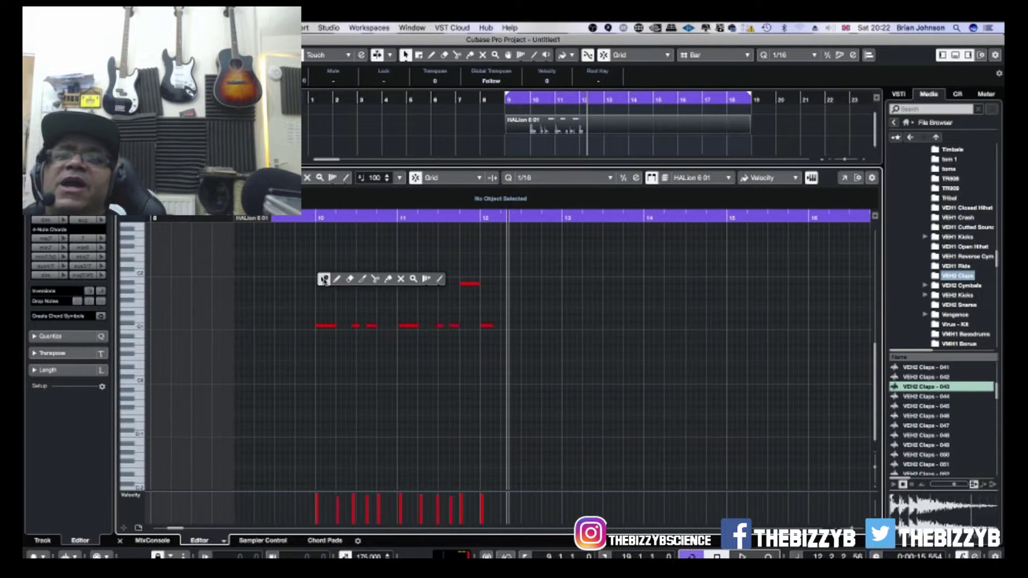
pyautogui.click(324, 279)
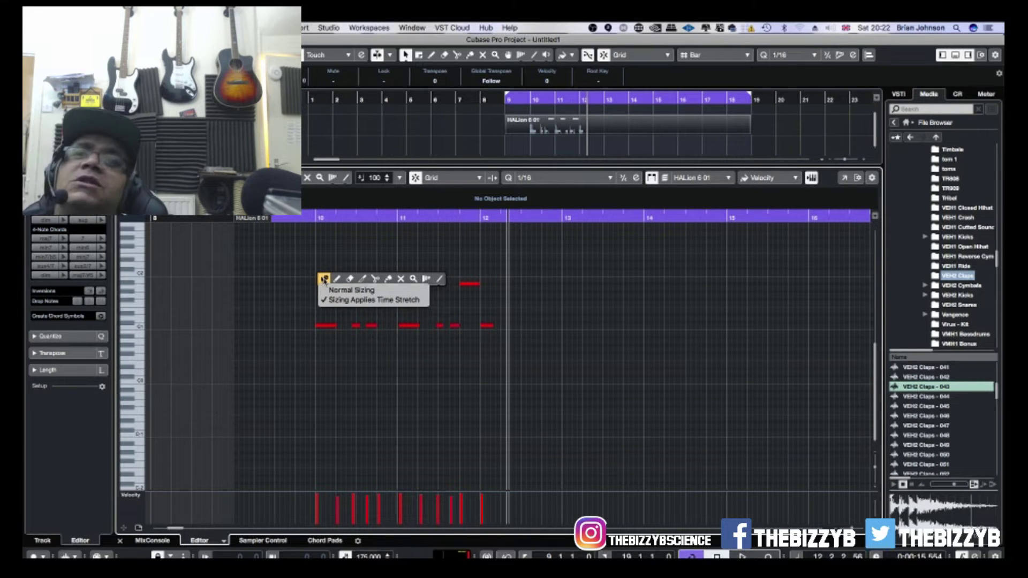
pyautogui.click(324, 280)
pyautogui.rightClick(326, 280)
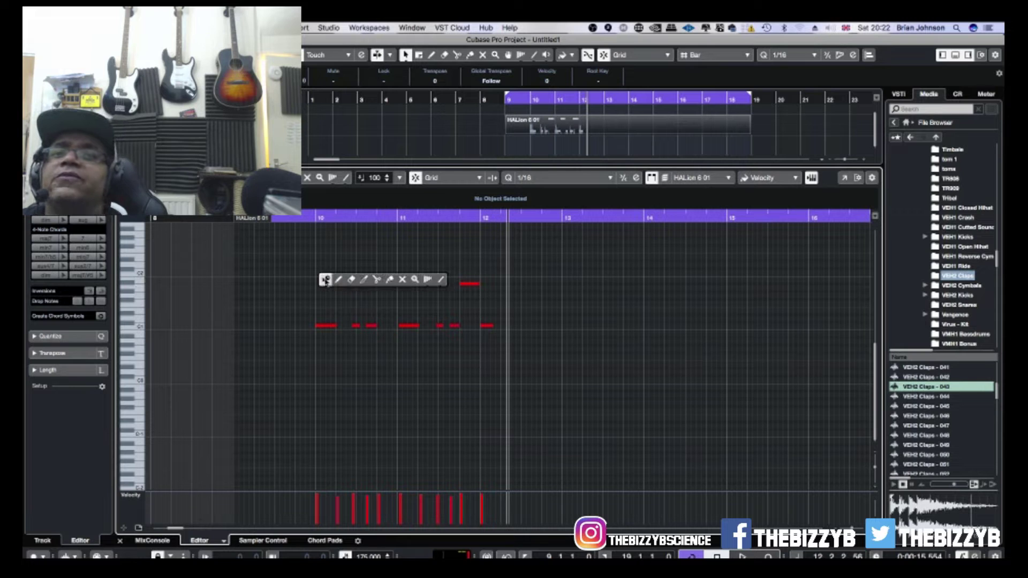
pyautogui.click(326, 279)
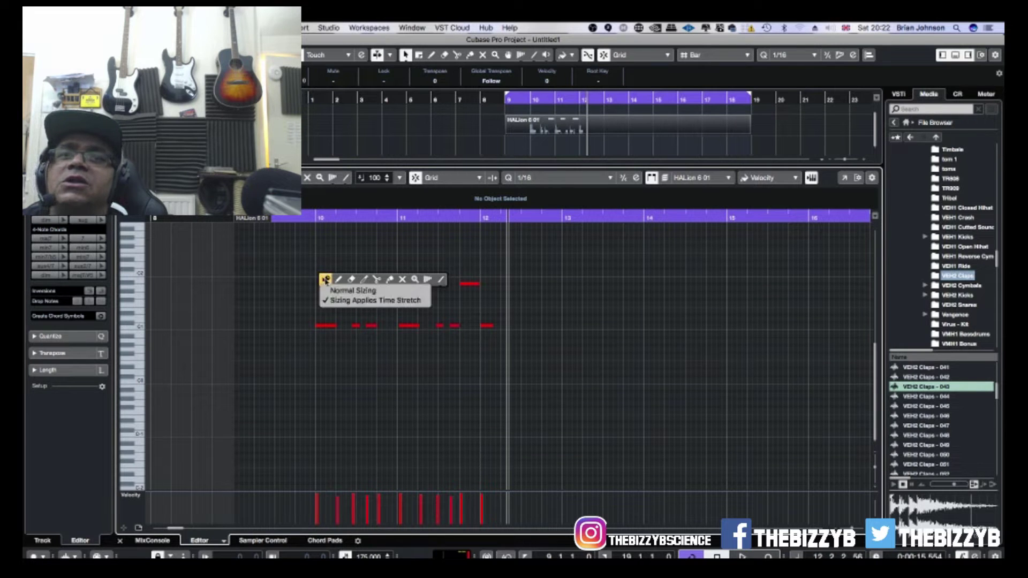
pyautogui.click(348, 294)
pyautogui.rightClick(328, 276)
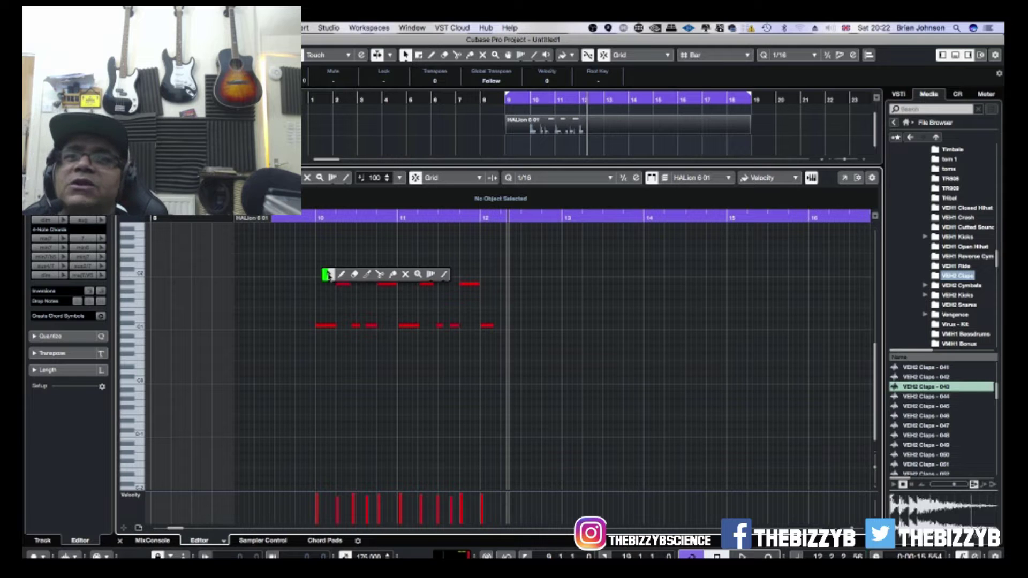
pyautogui.click(328, 276)
pyautogui.click(321, 270)
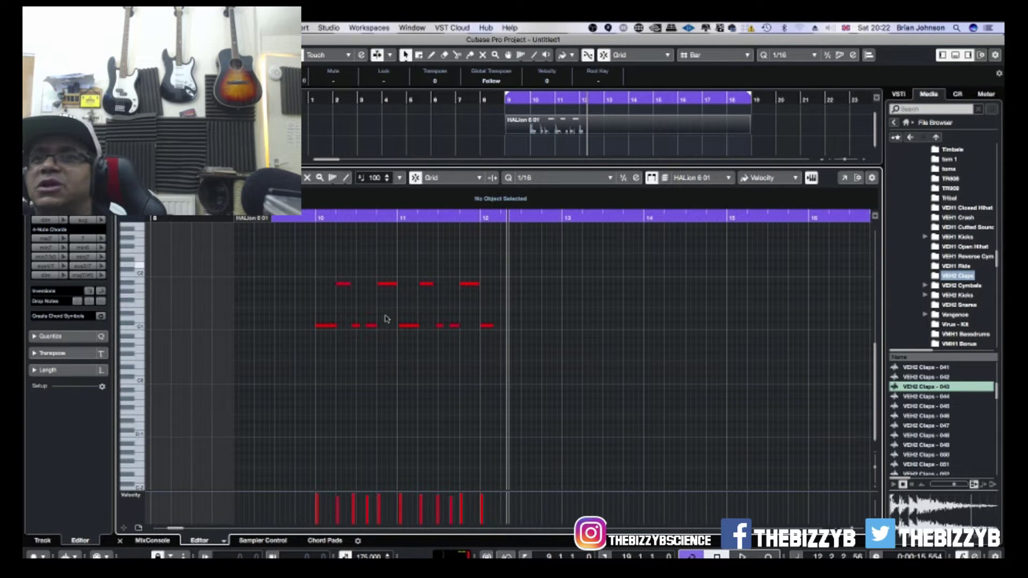
pyautogui.moveTo(315, 267); pyautogui.dragTo(612, 431)
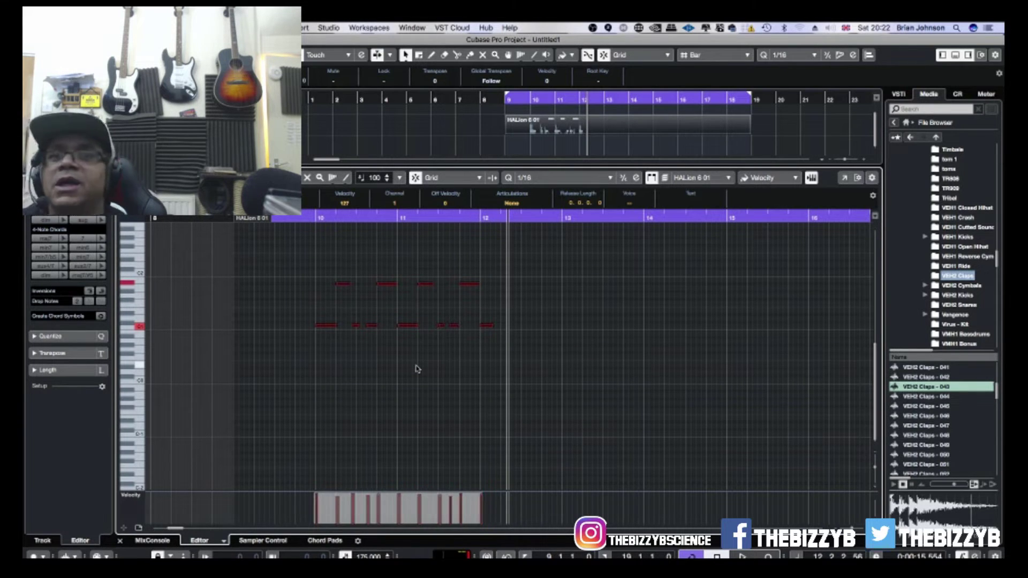
# Step: Keep Quantize at 1/16 and drag all selected notes about three beats earlier to bar 9
pyautogui.click(545, 178)
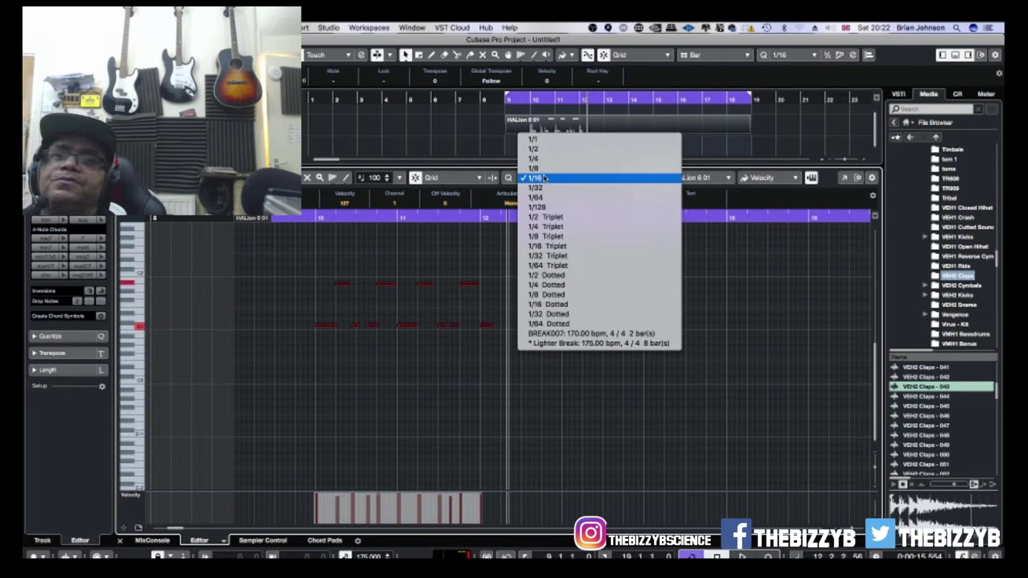
pyautogui.click(398, 409)
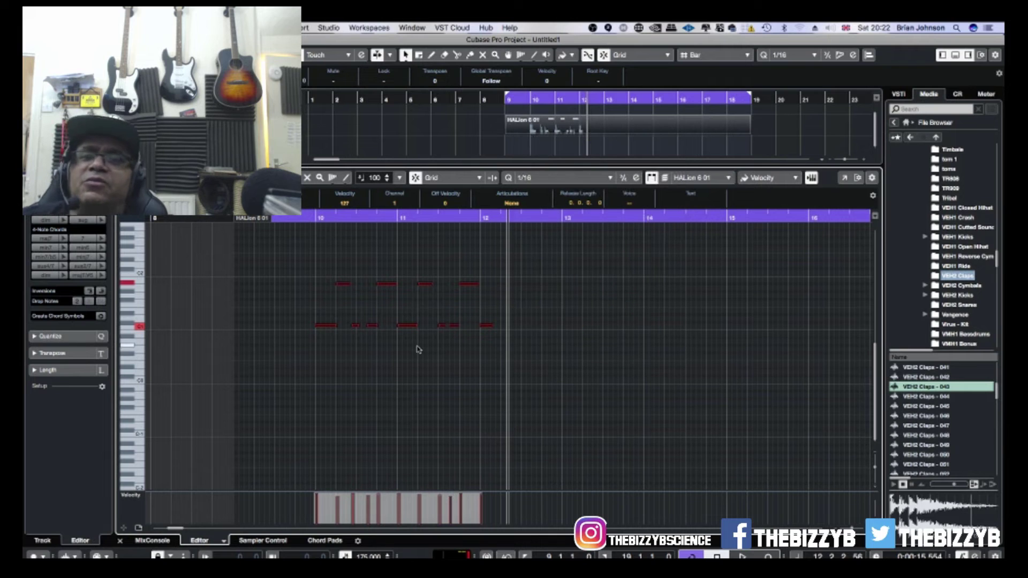
pyautogui.press('KP_1')
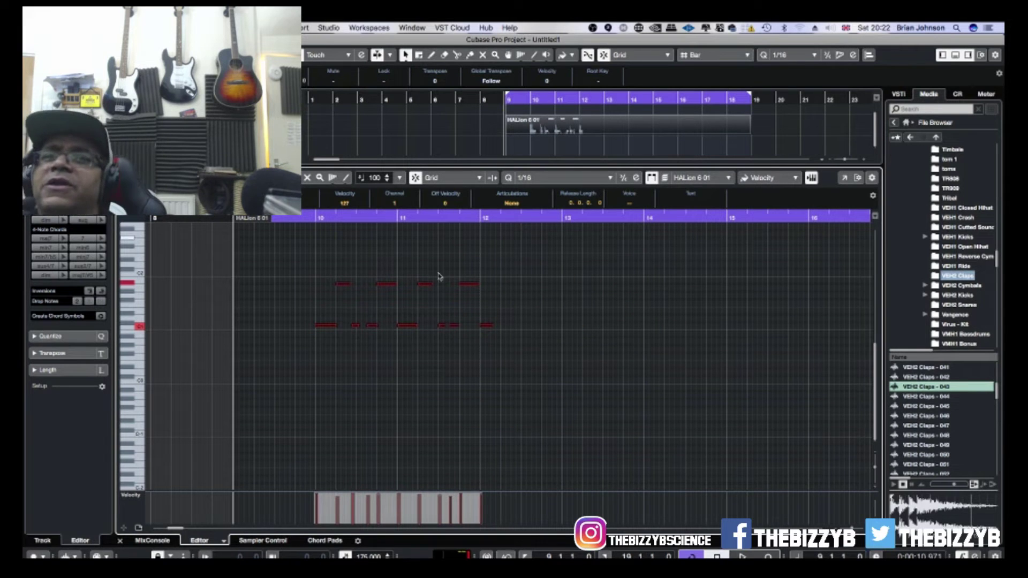
pyautogui.moveTo(325, 329); pyautogui.dragTo(242, 334)
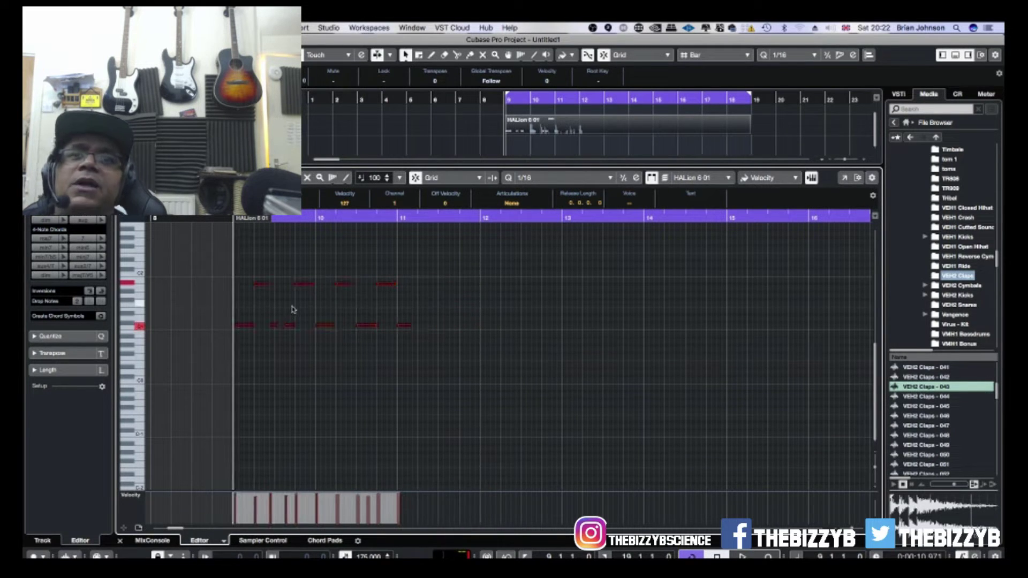
# Step: Play back the moved pattern, then nudge a single note one 1/16 step earlier
pyautogui.press('space')
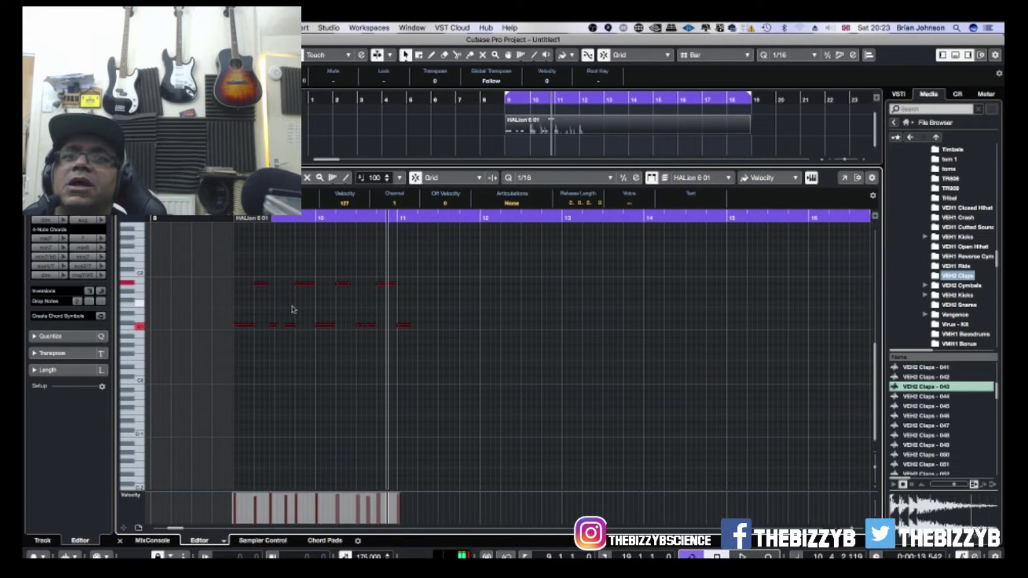
pyautogui.click(374, 388)
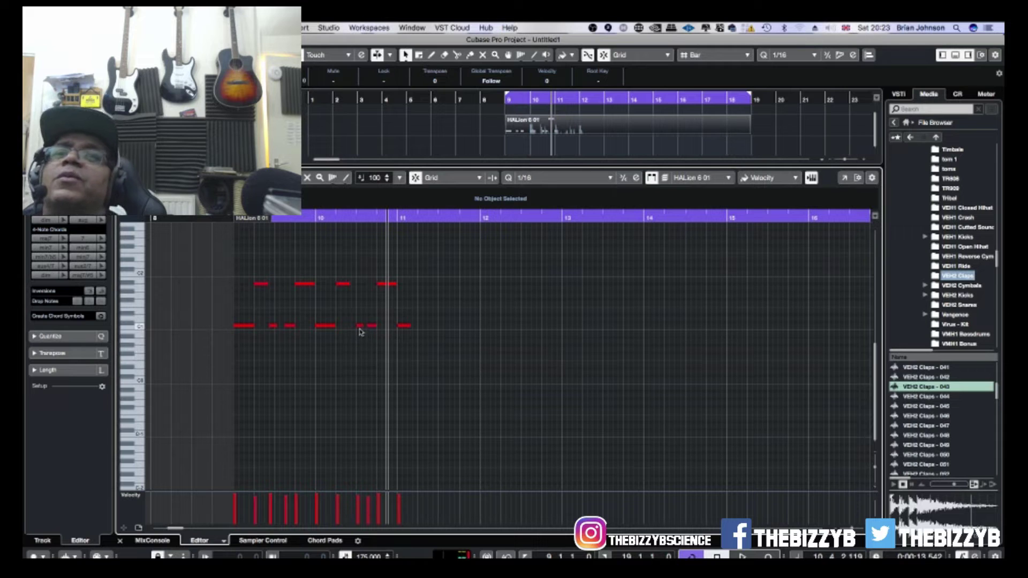
pyautogui.moveTo(360, 326); pyautogui.dragTo(356, 327)
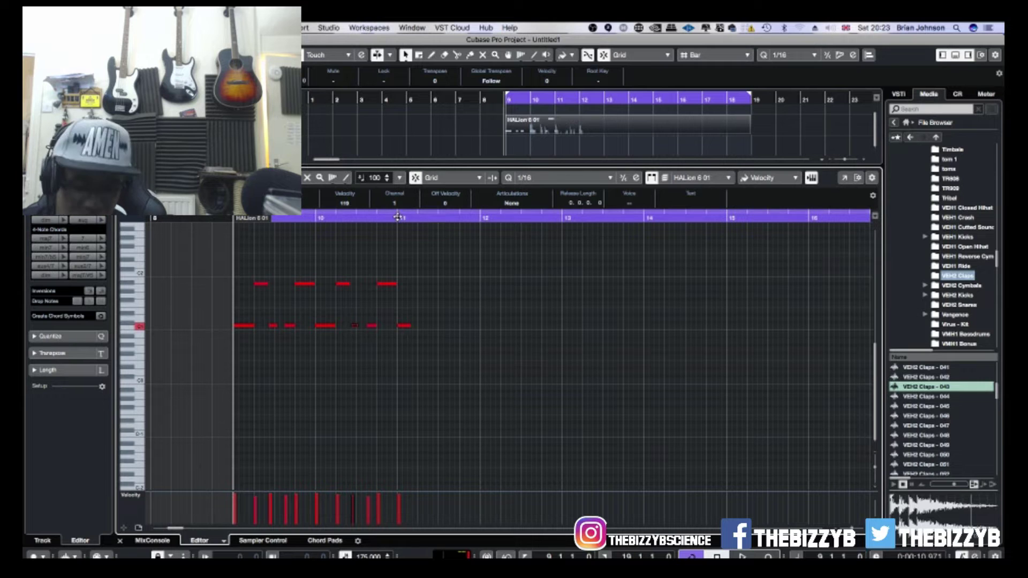
# Step: Set the loop range to bars 9 to 11 and play it
pyautogui.rightClick(401, 218)
pyautogui.click(400, 218)
pyautogui.keyDown('super'); pyautogui.click(400, 218); pyautogui.keyUp('super')
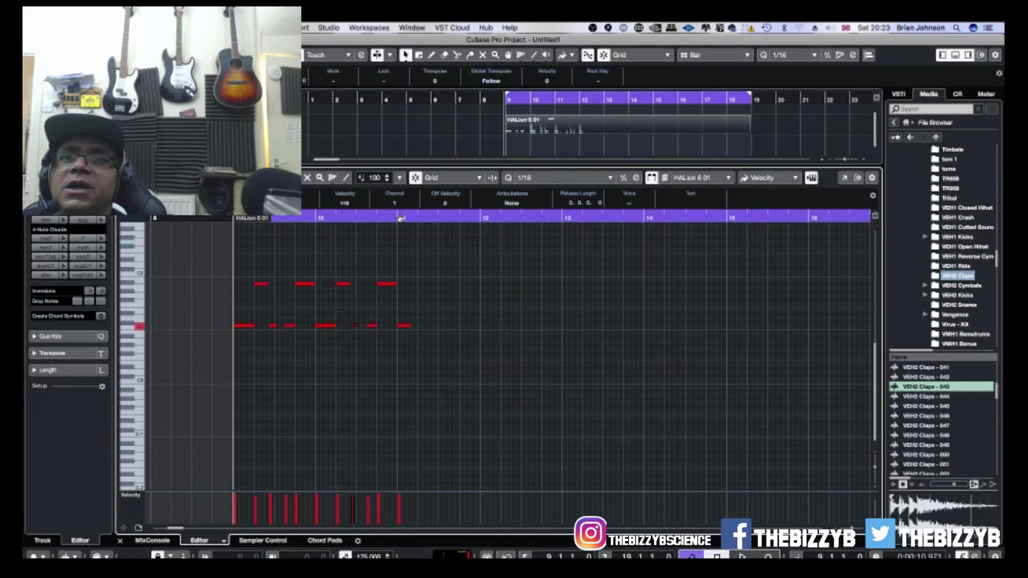
pyautogui.moveTo(399, 217); pyautogui.dragTo(234, 237)
pyautogui.keyDown('alt'); pyautogui.click(396, 217); pyautogui.keyUp('alt')
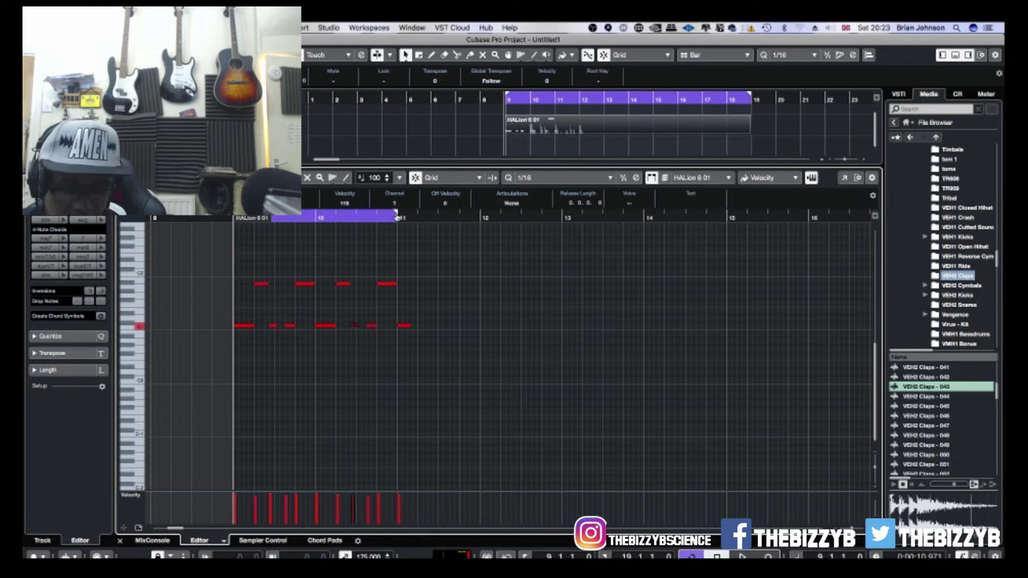
pyautogui.keyDown('alt'); pyautogui.click(397, 217); pyautogui.keyUp('alt')
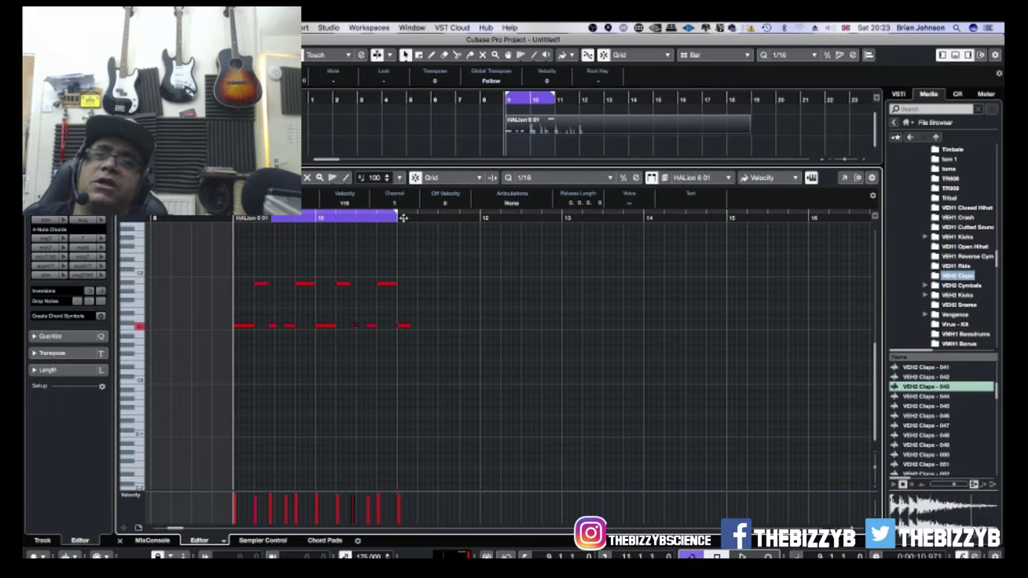
pyautogui.press('space')
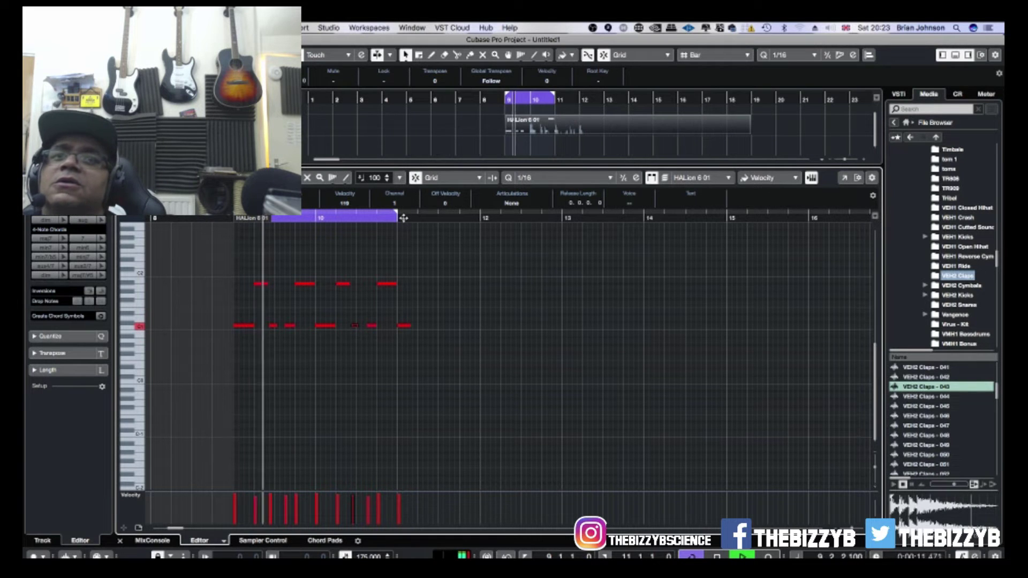
# Step: Erase the C1 note at bar 11 with the Eraser
pyautogui.rightClick(412, 349)
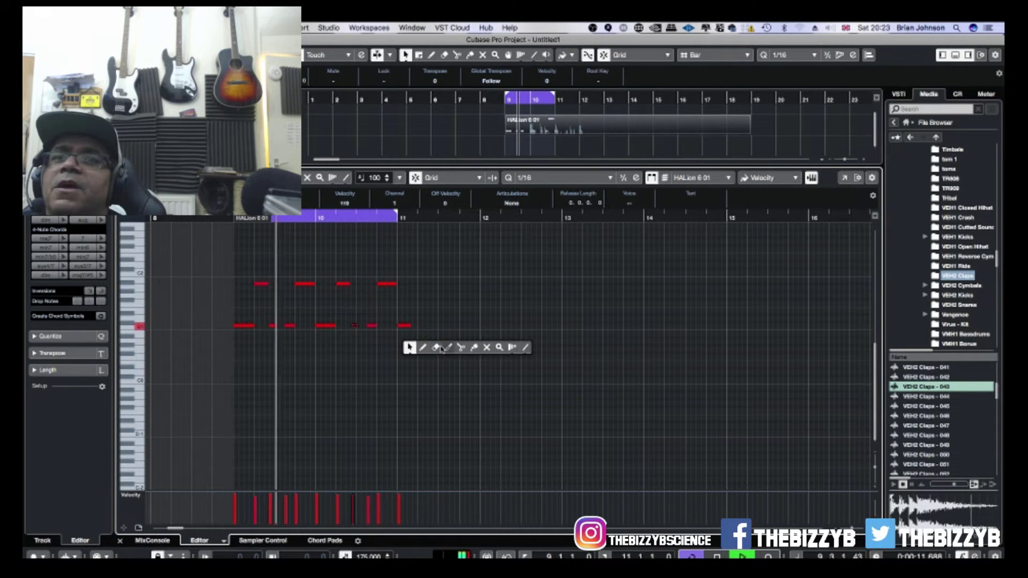
pyautogui.click(435, 348)
pyautogui.click(407, 325)
# Step: Draw the note velocities up to 127 with the Pencil
pyautogui.rightClick(408, 339)
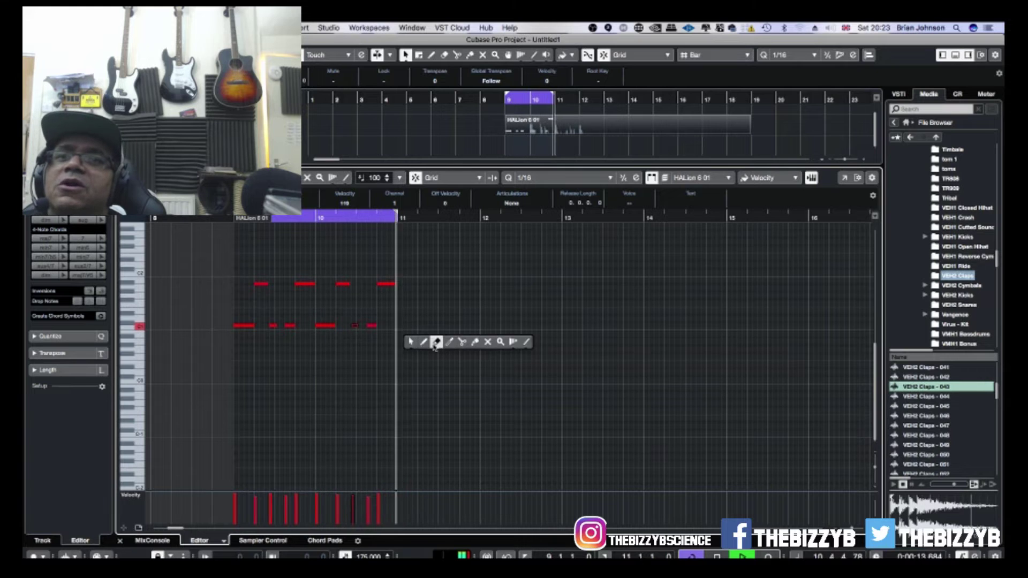
pyautogui.click(412, 343)
pyautogui.moveTo(380, 502)
pyautogui.mouseDown()
pyautogui.moveTo(361, 485)
pyautogui.moveTo(238, 461)
pyautogui.mouseUp()
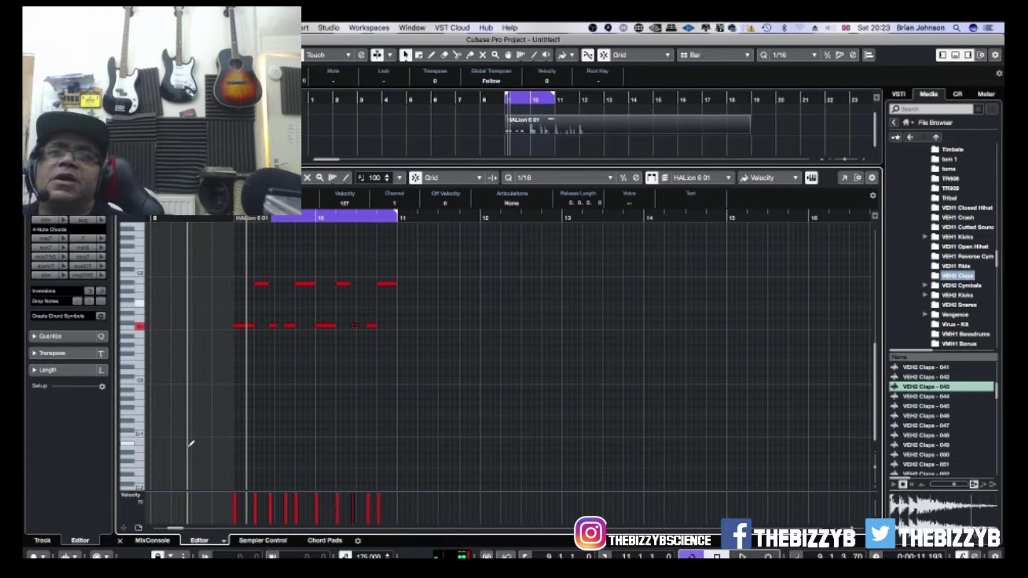
# Step: Set Quantize to 1/8 and draw a Line-tool row of eighth-note hi-hats across bars 9–11
pyautogui.click(533, 178)
pyautogui.click(536, 164)
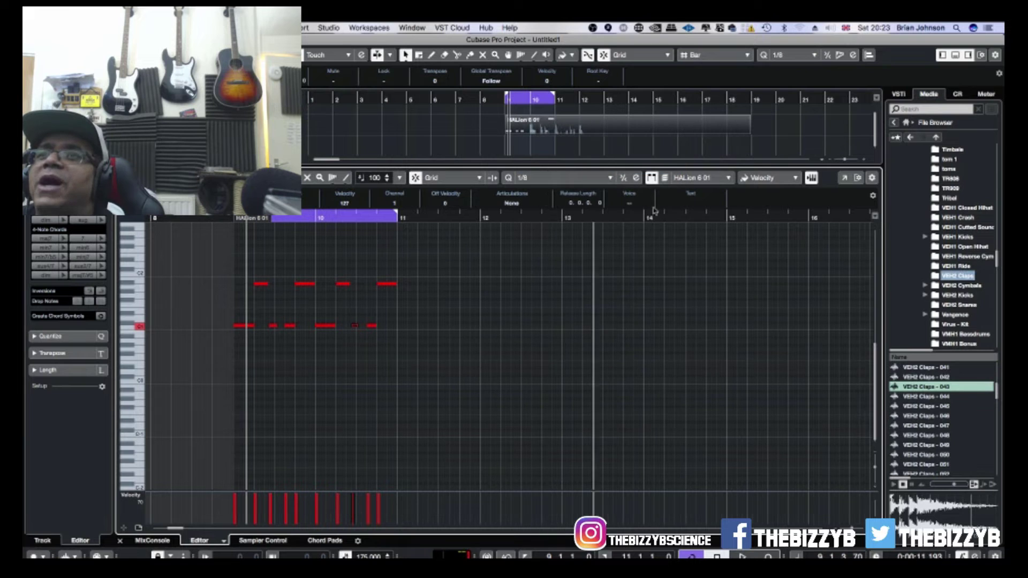
pyautogui.rightClick(425, 333)
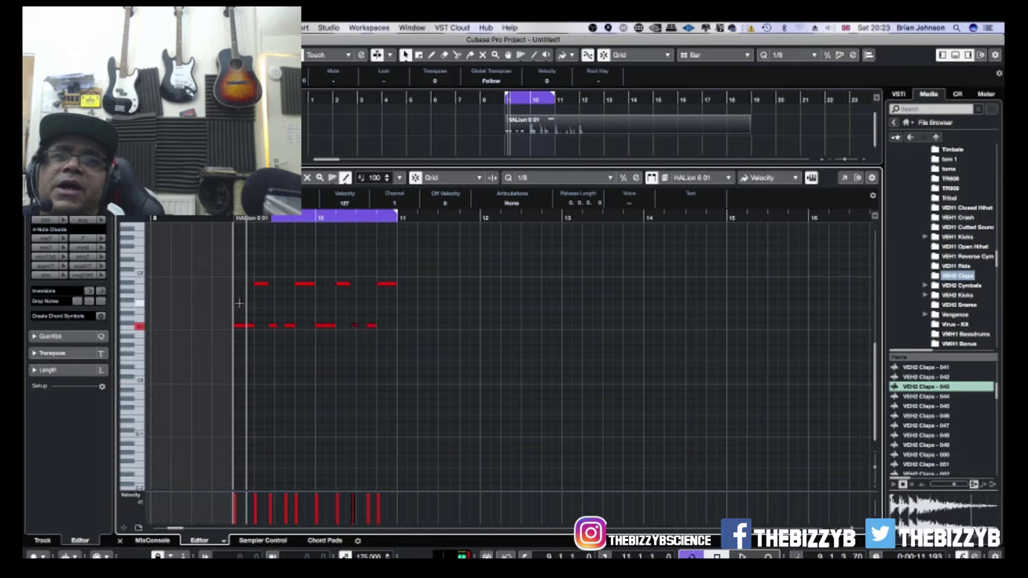
pyautogui.moveTo(428, 305); pyautogui.dragTo(394, 304)
pyautogui.press('space')
# Step: Zoom in and Alt-drag a copy of the first hi-hat note back to bar 9
pyautogui.press('h')
pyautogui.press('h')
pyautogui.press('h')
pyautogui.press('h')
pyautogui.press('1')
pyautogui.moveTo(267, 305)
pyautogui.keyDown('alt'); pyautogui.mouseDown()
pyautogui.moveTo(245, 306)
pyautogui.moveTo(257, 306)
pyautogui.mouseUp(); pyautogui.keyUp('alt')
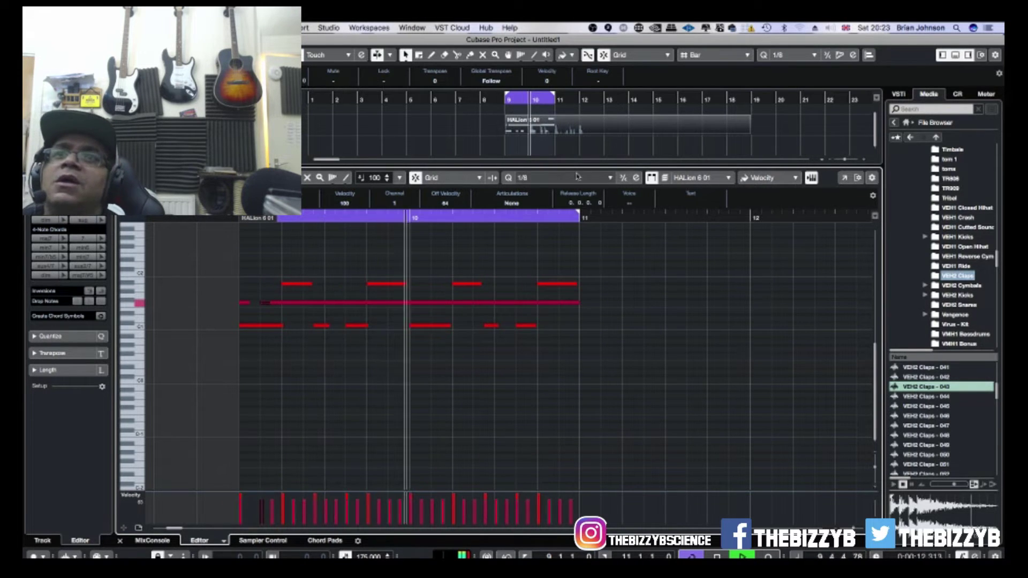
# Step: Set Quantize back to 1/16 and lengthen a note to close the hi-hat gap
pyautogui.click(535, 178)
pyautogui.click(536, 188)
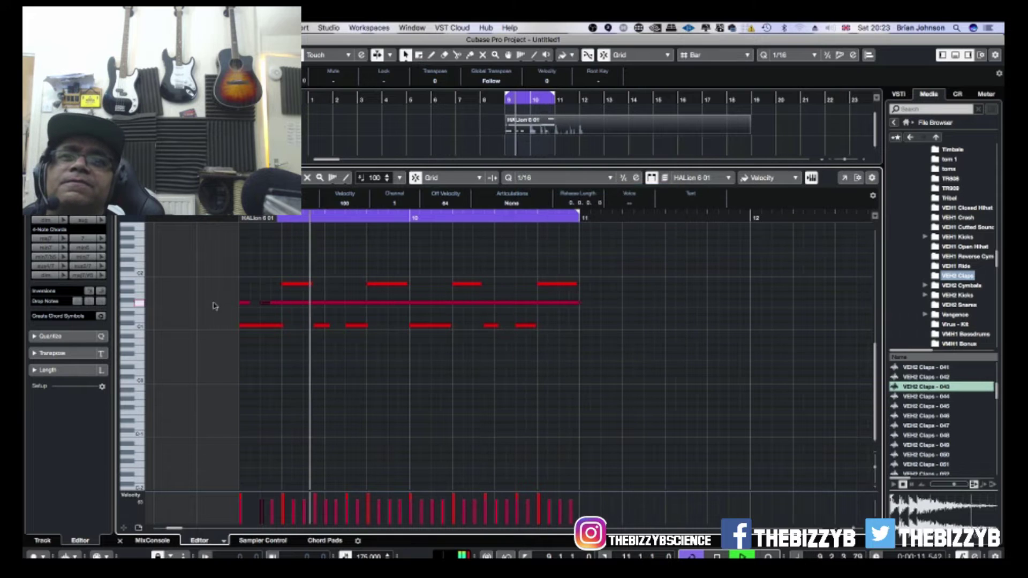
pyautogui.moveTo(247, 306); pyautogui.dragTo(253, 305)
# Step: Erase eight scattered hi-hat notes between bars 9 and 11 to form a rhythm
pyautogui.rightClick(268, 320)
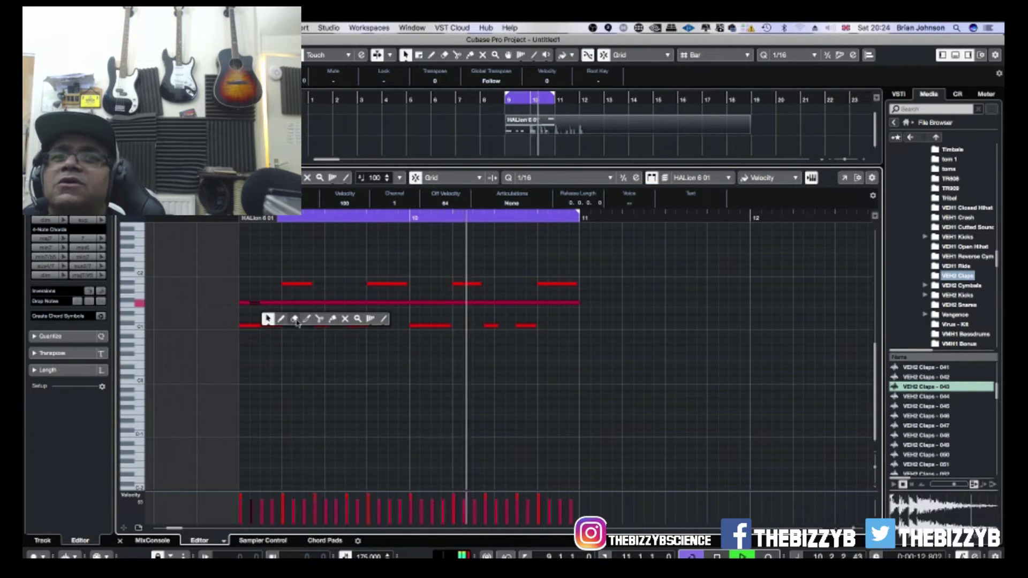
pyautogui.click(294, 319)
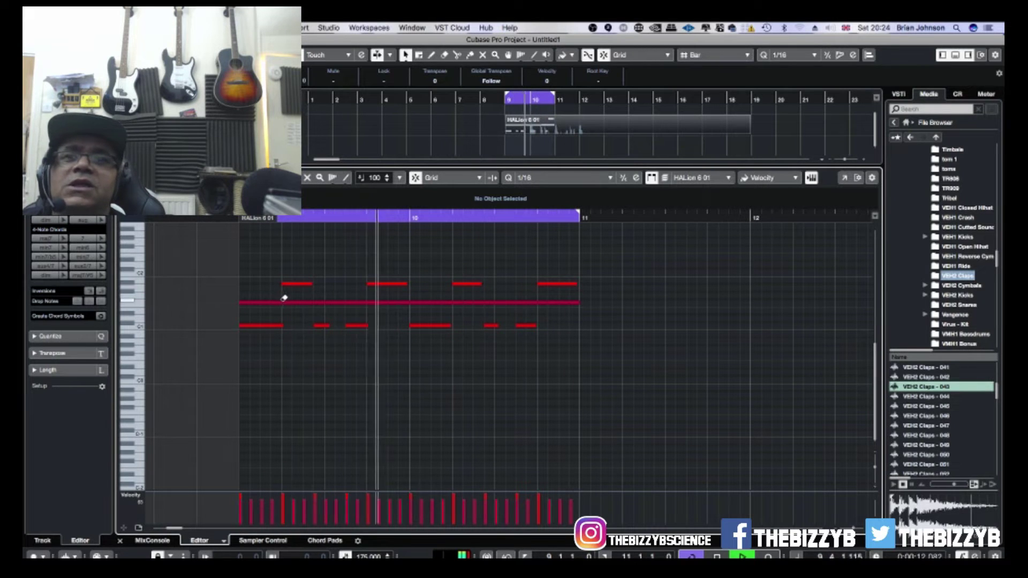
pyautogui.click(285, 300)
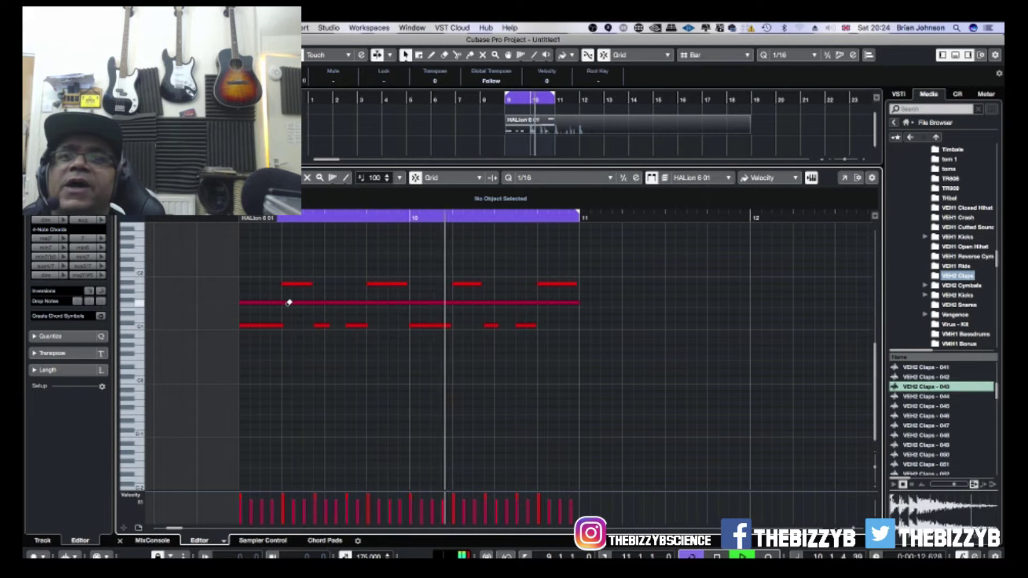
pyautogui.click(377, 300)
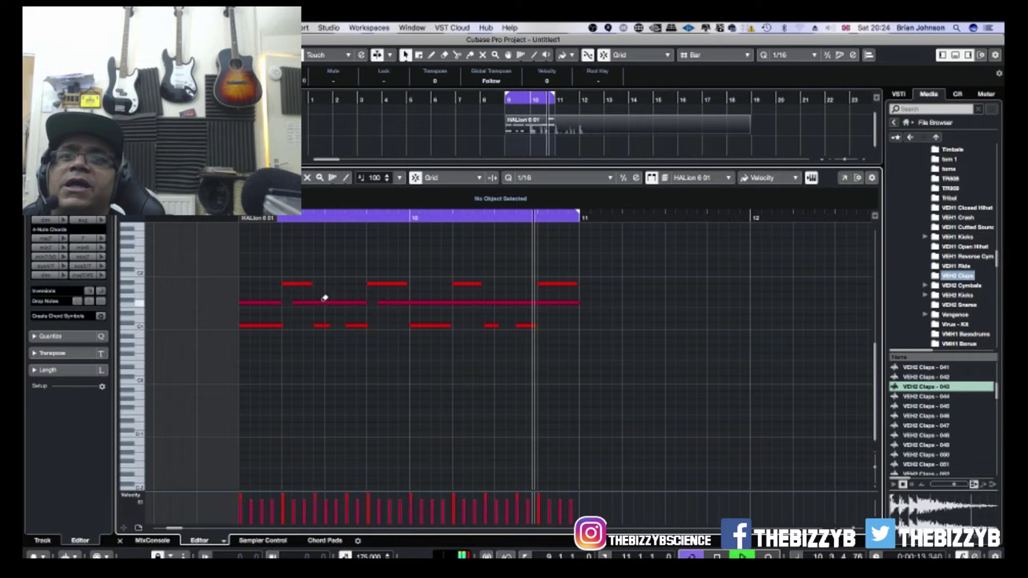
pyautogui.click(354, 301)
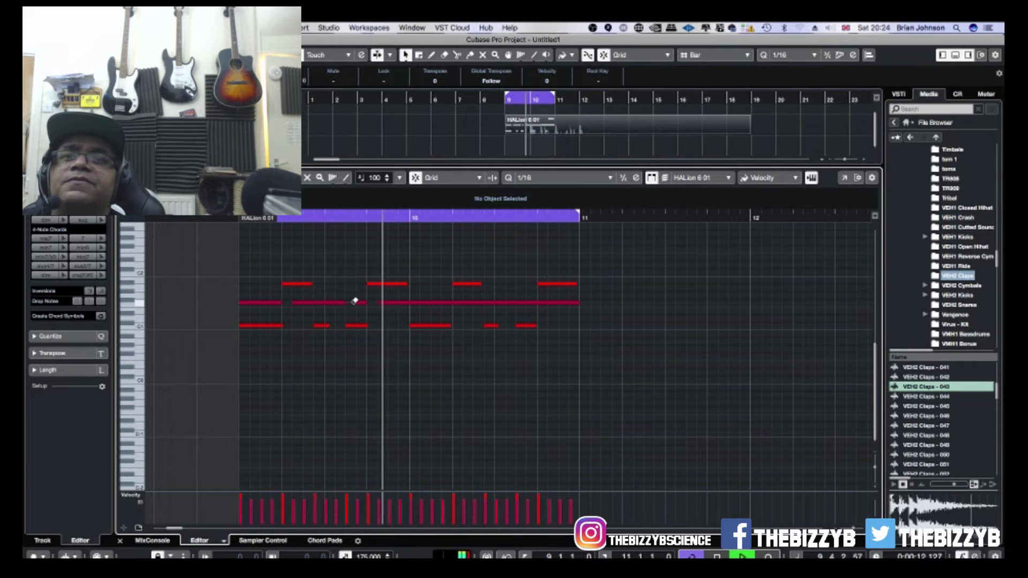
pyautogui.click(321, 302)
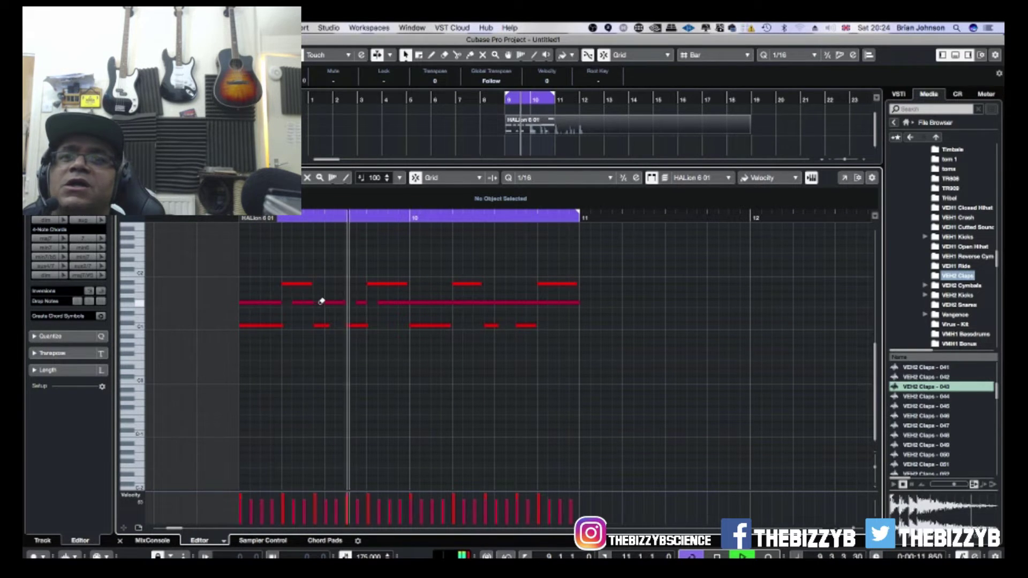
pyautogui.click(463, 301)
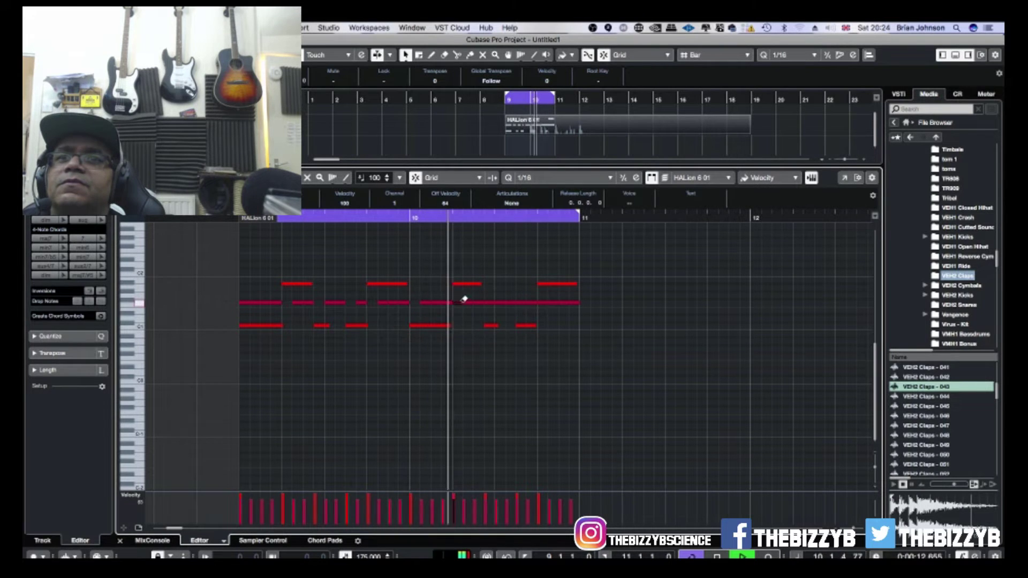
pyautogui.click(490, 303)
pyautogui.click(523, 301)
pyautogui.click(543, 301)
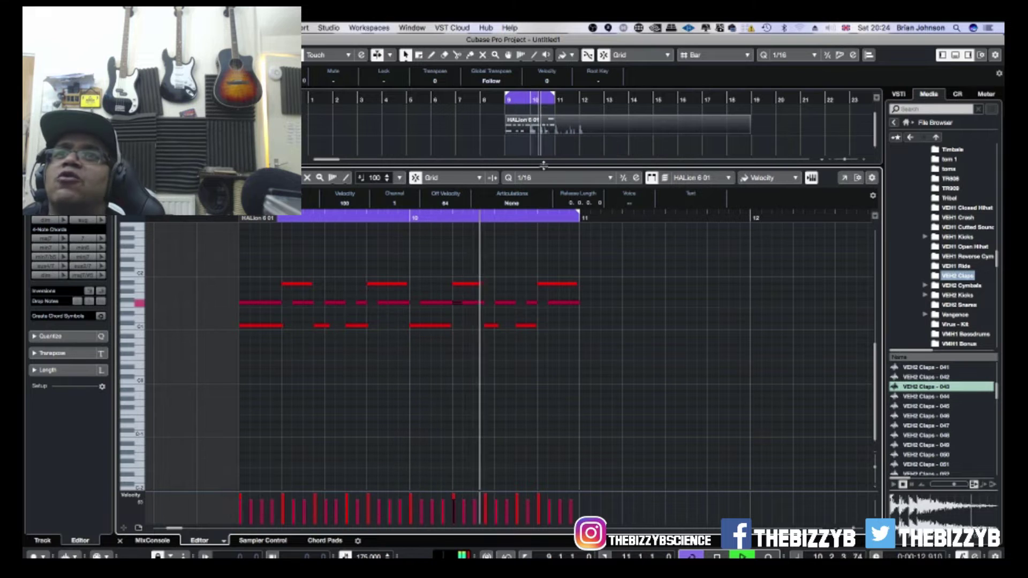
# Step: Enlarge the arrangement, split the HALion part at bar 11 and erase the leftover after it
pyautogui.moveTo(542, 164); pyautogui.dragTo(543, 306)
pyautogui.rightClick(557, 176)
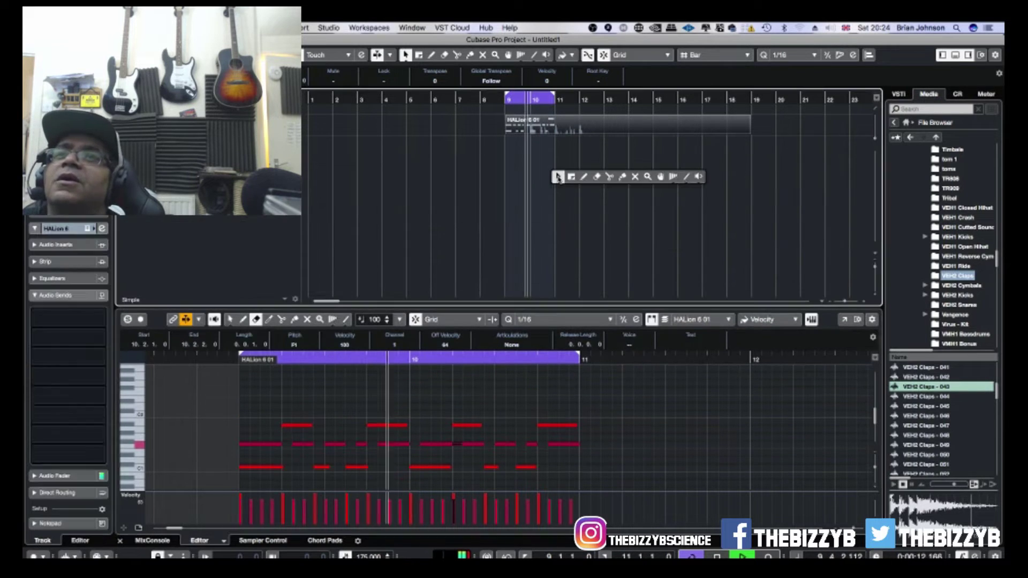
pyautogui.click(609, 177)
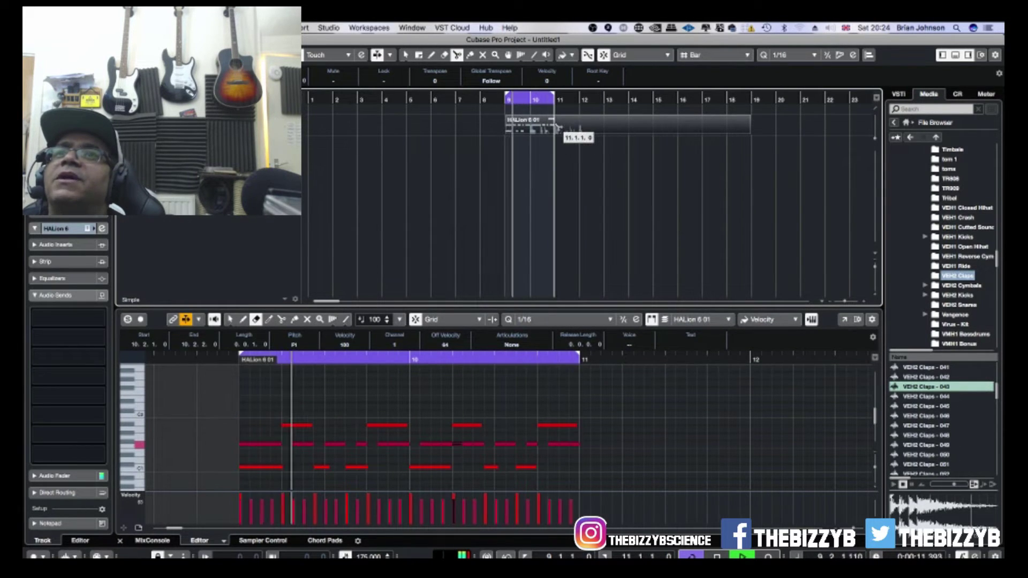
pyautogui.click(556, 128)
pyautogui.rightClick(583, 153)
pyautogui.click(620, 152)
pyautogui.click(578, 127)
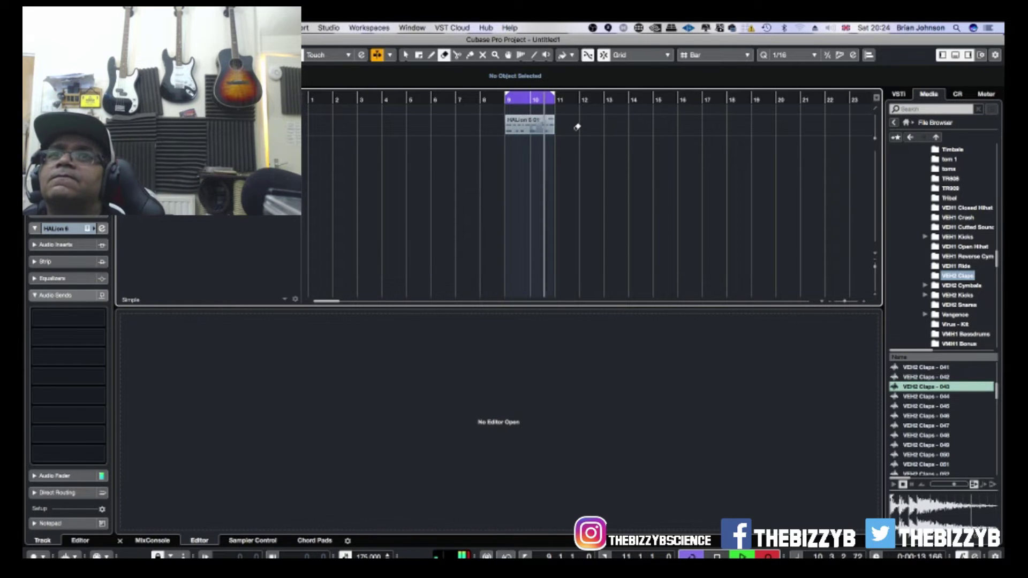
# Step: Turn recording off, open the HALion 6 01 part in the Key Editor and select a note
pyautogui.press('KP_Multiply')
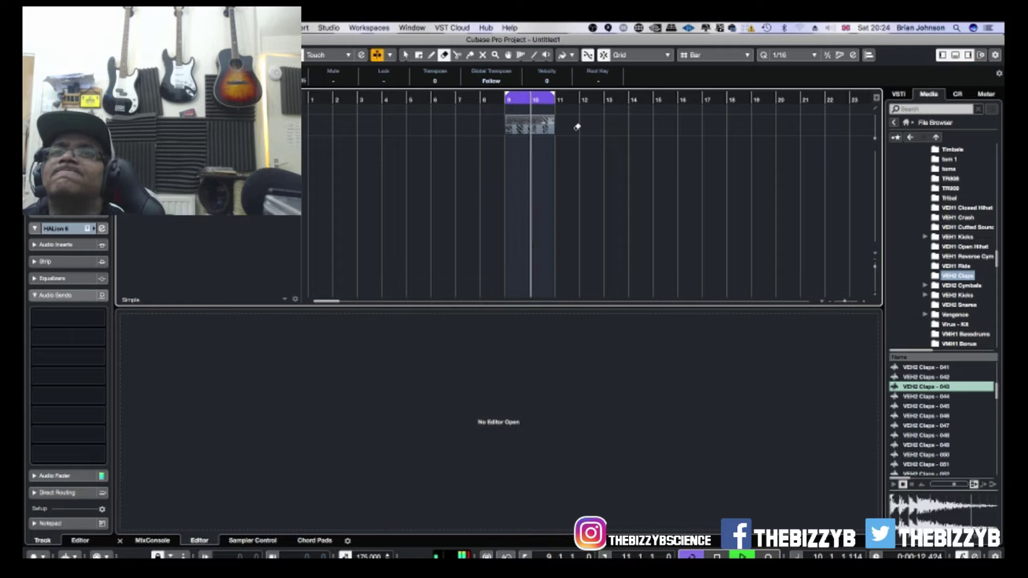
pyautogui.press('1')
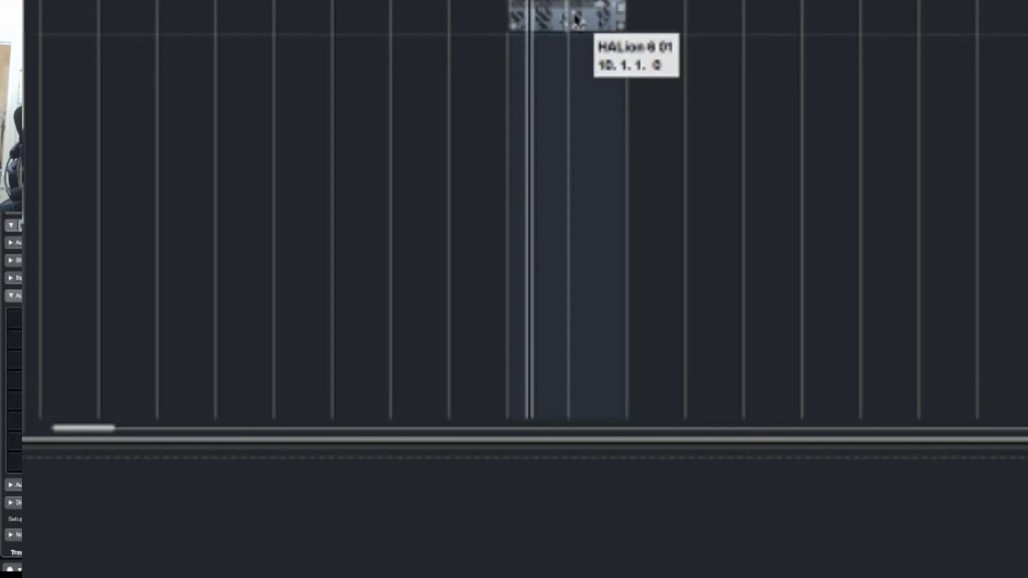
pyautogui.doubleClick(534, 131)
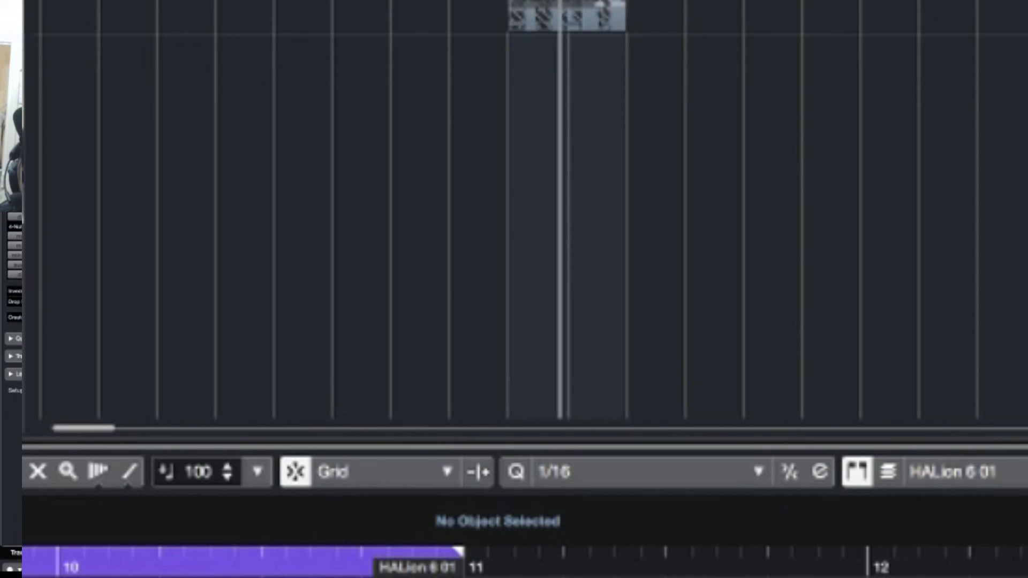
pyautogui.click(420, 576)
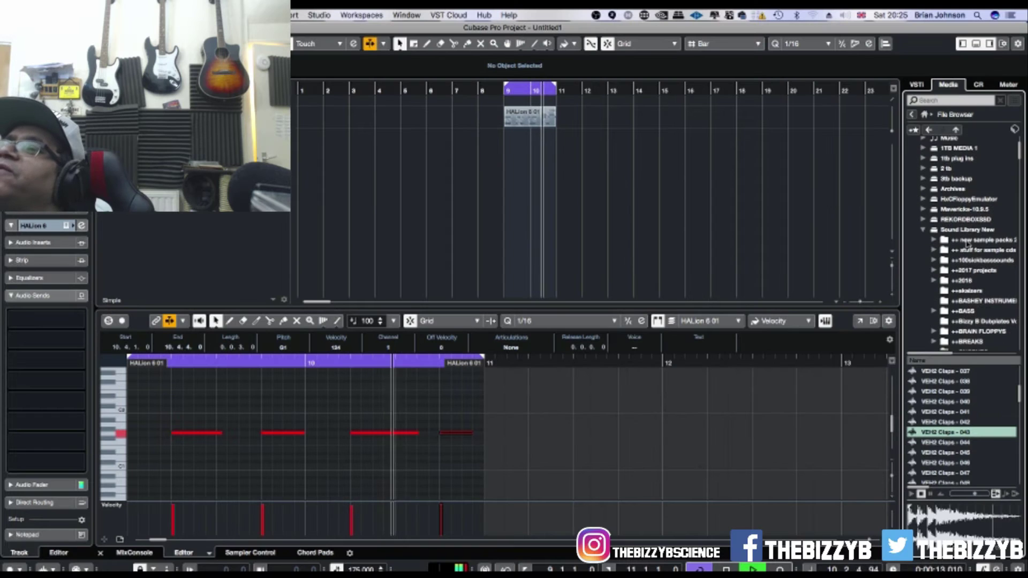
# Step: Browse the MediaBay into the Trex_660_06 > rex_files_1 folder of break loops
pyautogui.scroll(-3, 960, 243)
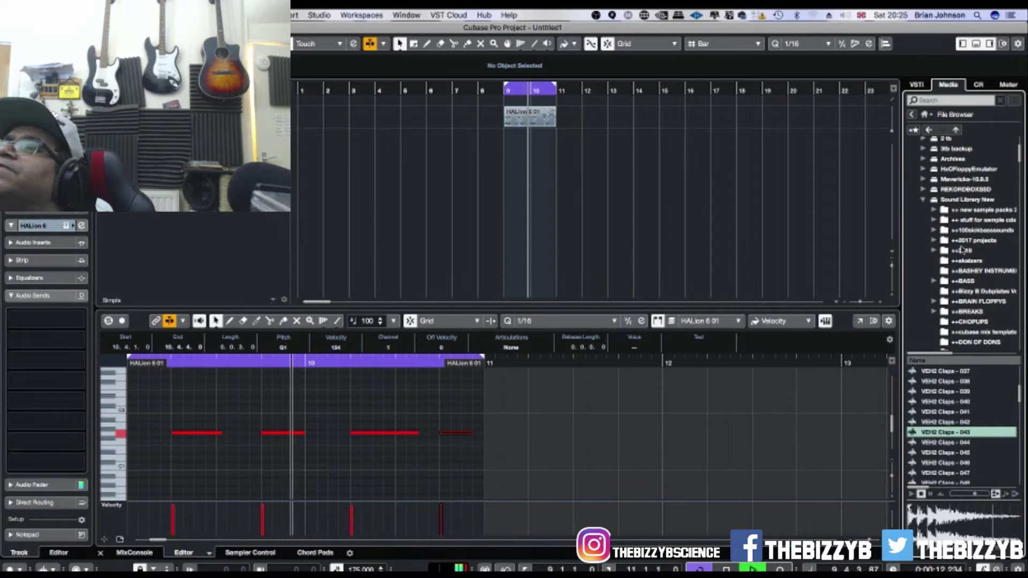
pyautogui.scroll(-5, 961, 250)
pyautogui.doubleClick(961, 250)
pyautogui.doubleClick(962, 250)
pyautogui.scroll(-3, 959, 249)
pyautogui.scroll(1, 958, 250)
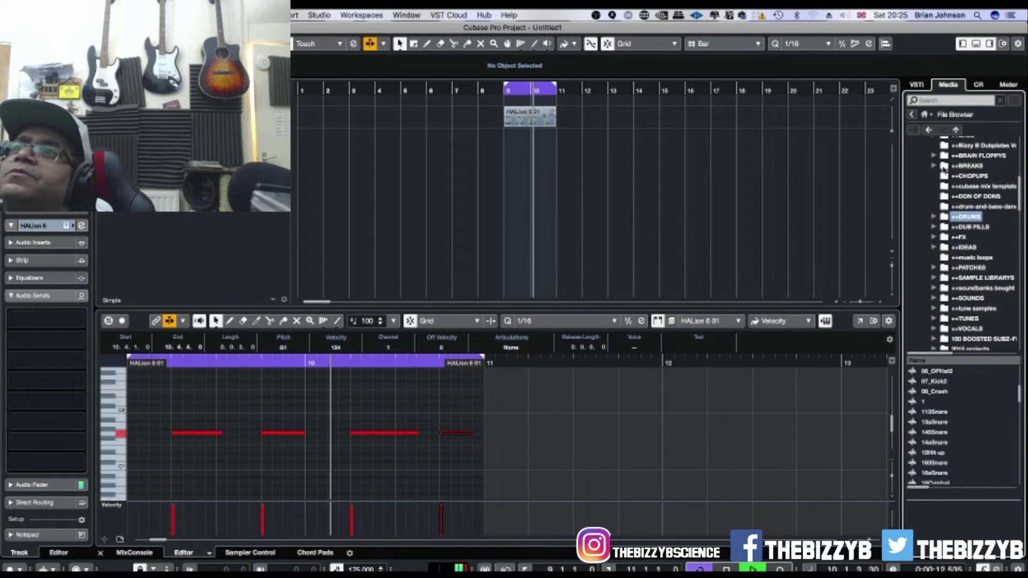
pyautogui.click(937, 167)
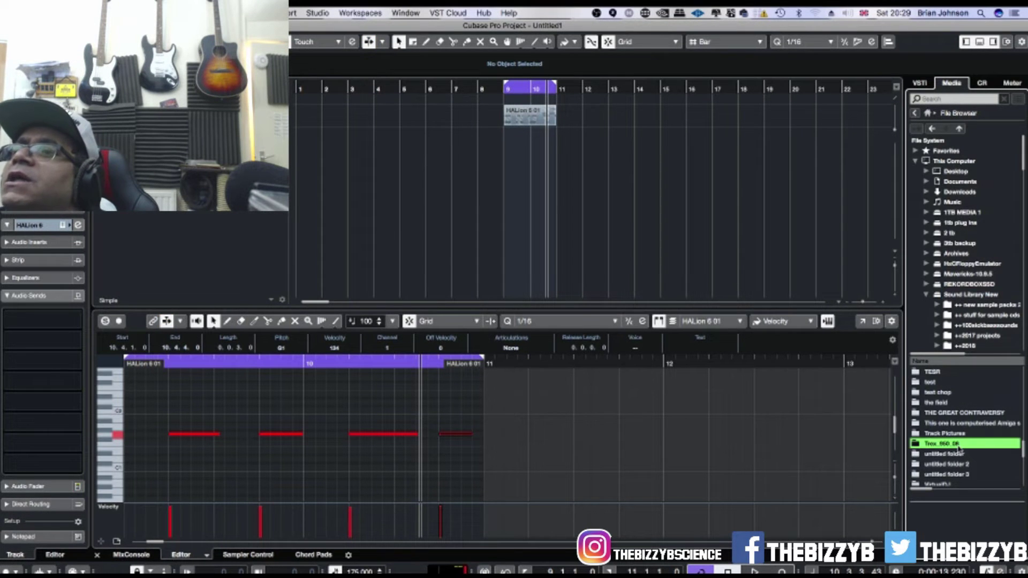
pyautogui.doubleClick(959, 445)
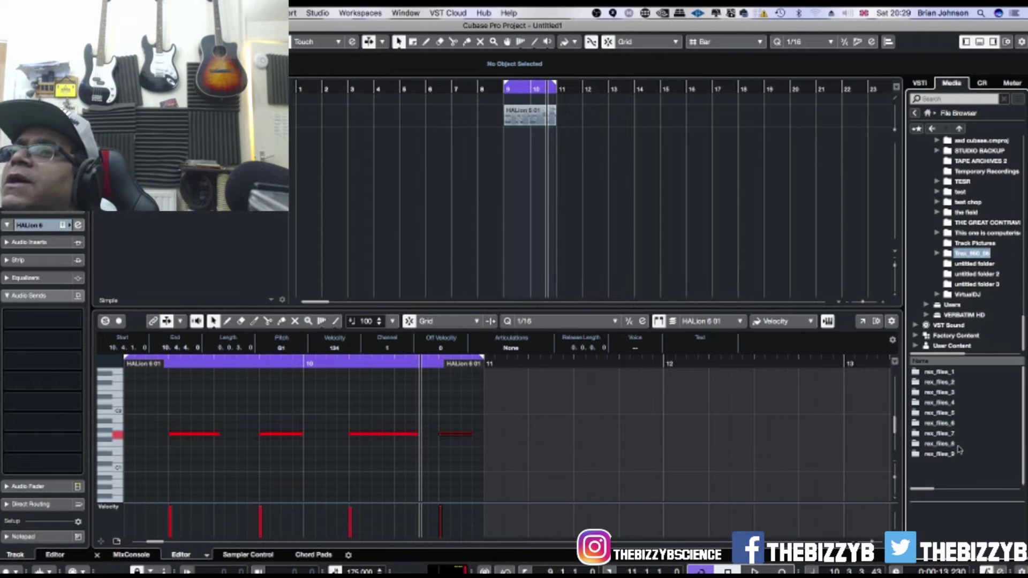
pyautogui.doubleClick(946, 379)
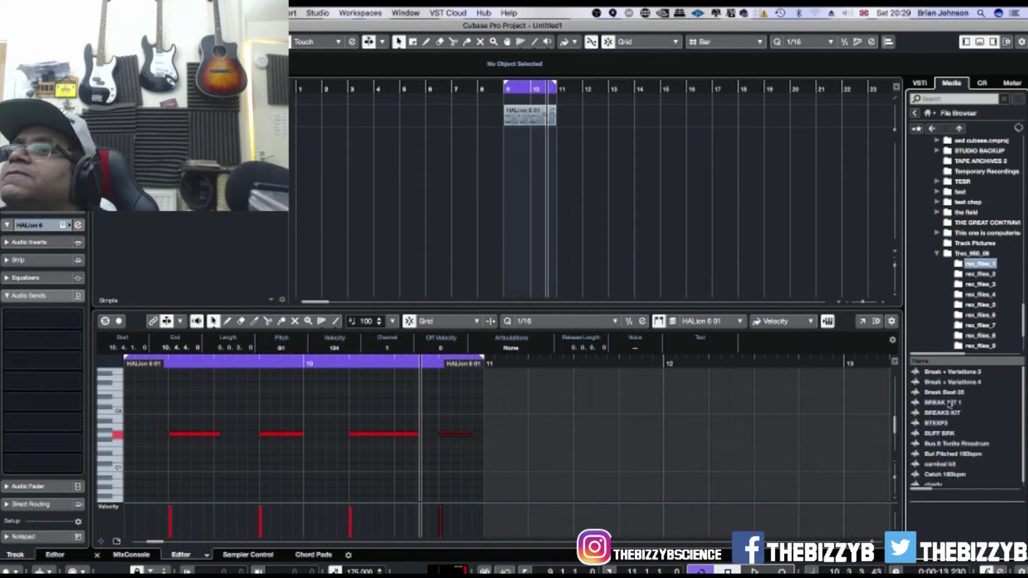
# Step: Audition BREAK KIT 1, BREAKS KIT, BUFF BRK, But Pitched 160bpm and carnival kit loops
pyautogui.click(945, 404)
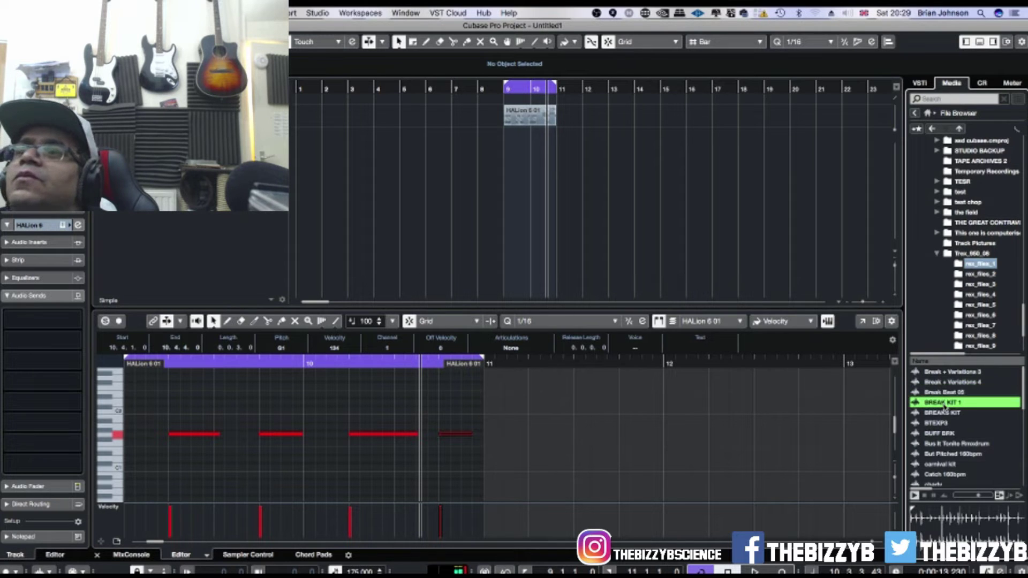
pyautogui.click(944, 412)
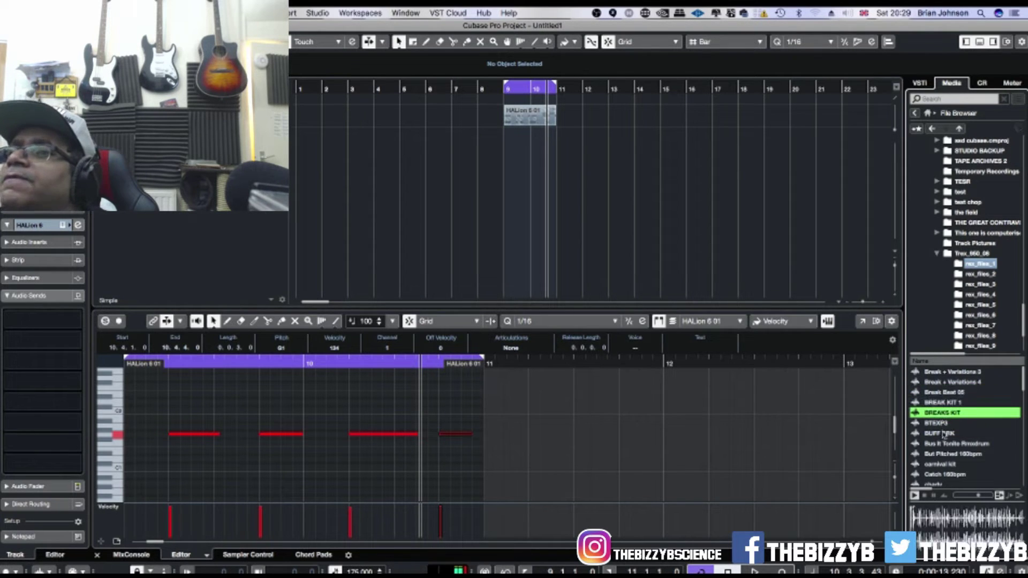
pyautogui.click(944, 434)
pyautogui.click(946, 453)
pyautogui.scroll(-1, 947, 452)
pyautogui.click(948, 453)
pyautogui.scroll(-5, 949, 448)
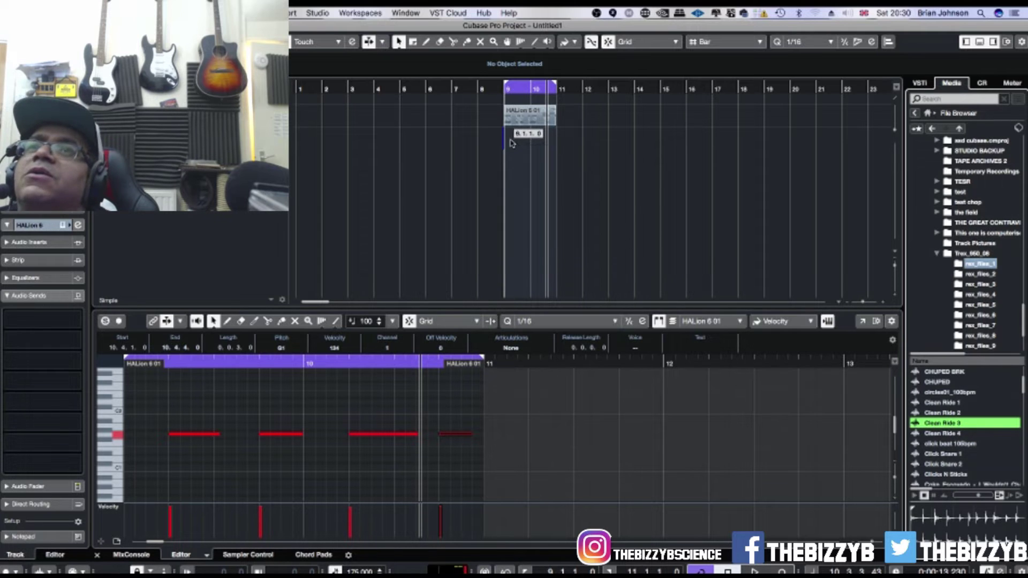
# Step: Drop Clean Ride 3 on a new track at bar 9, play and solo it, and copy it to bar 10
pyautogui.moveTo(512, 143); pyautogui.dragTo(512, 143)
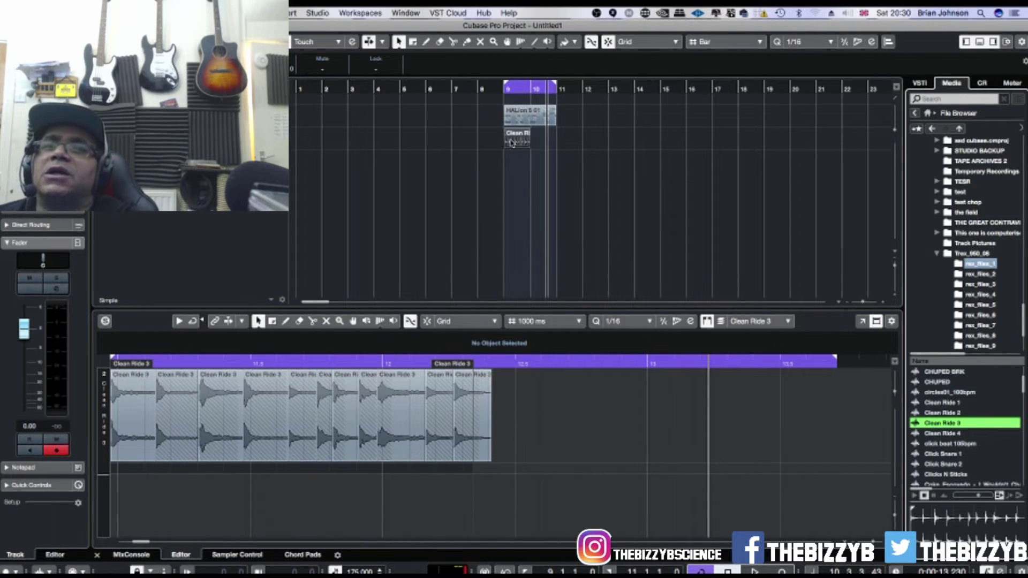
pyautogui.click(517, 178)
pyautogui.press('space')
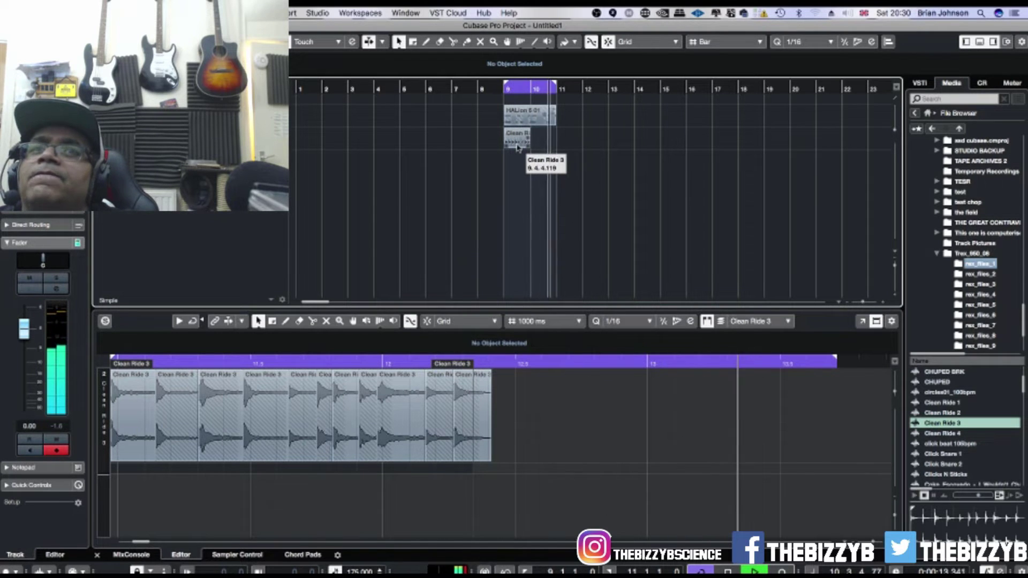
pyautogui.click(121, 111)
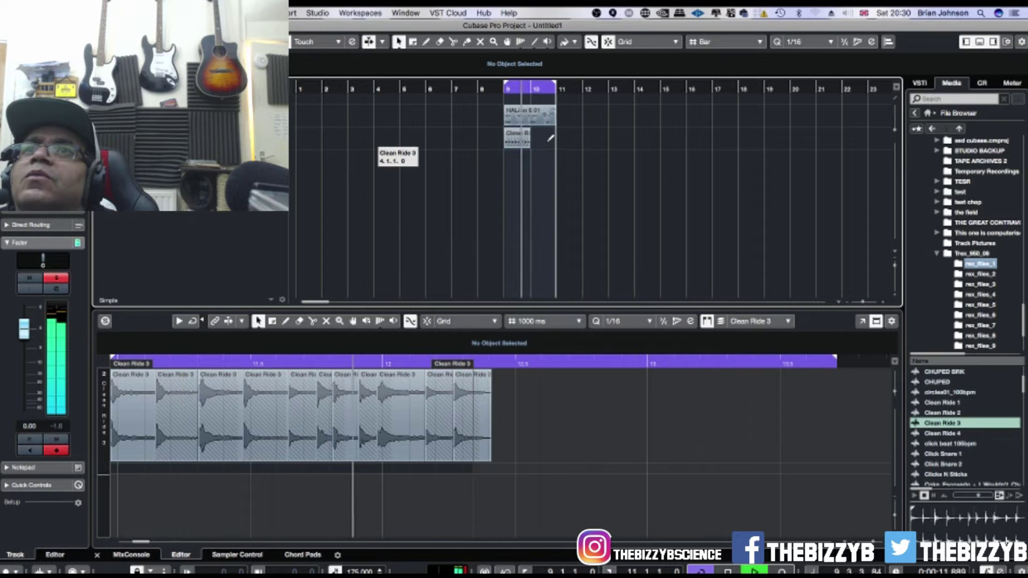
pyautogui.moveTo(546, 137); pyautogui.dragTo(546, 137)
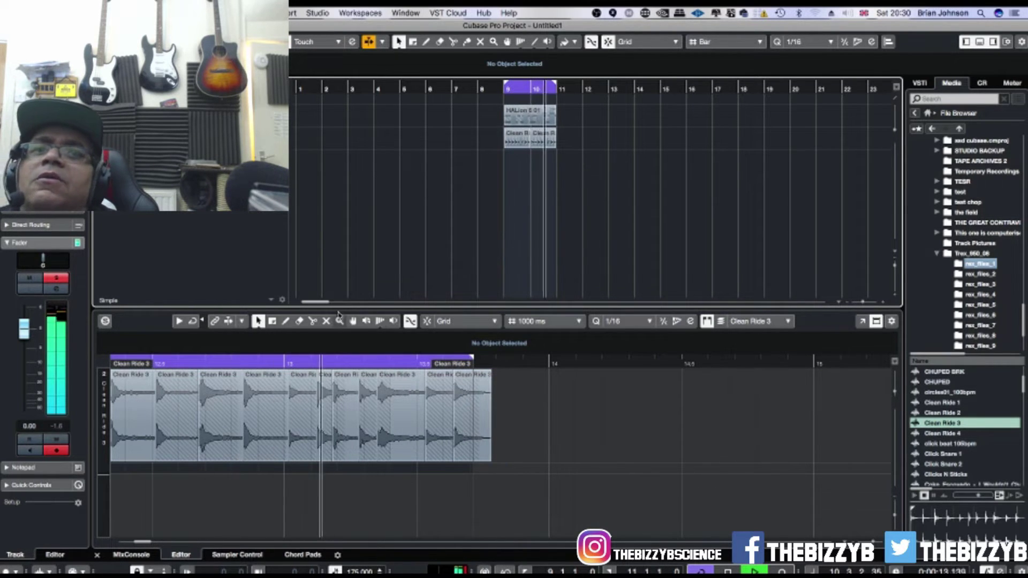
pyautogui.rightClick(406, 123)
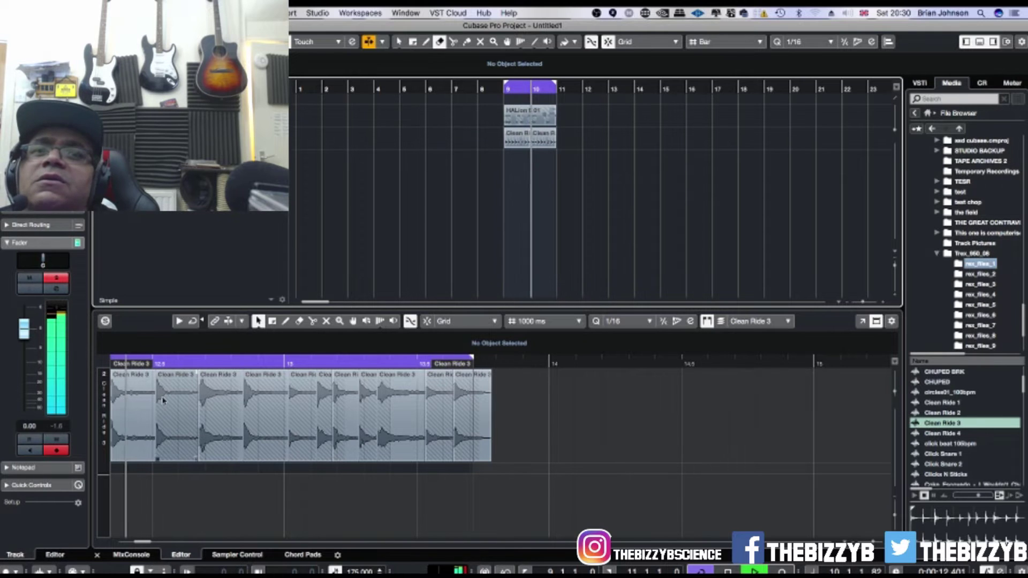
# Step: Erase the first four Clean Ride 3 slices in the lower editor with the Erase tool
pyautogui.click(164, 401)
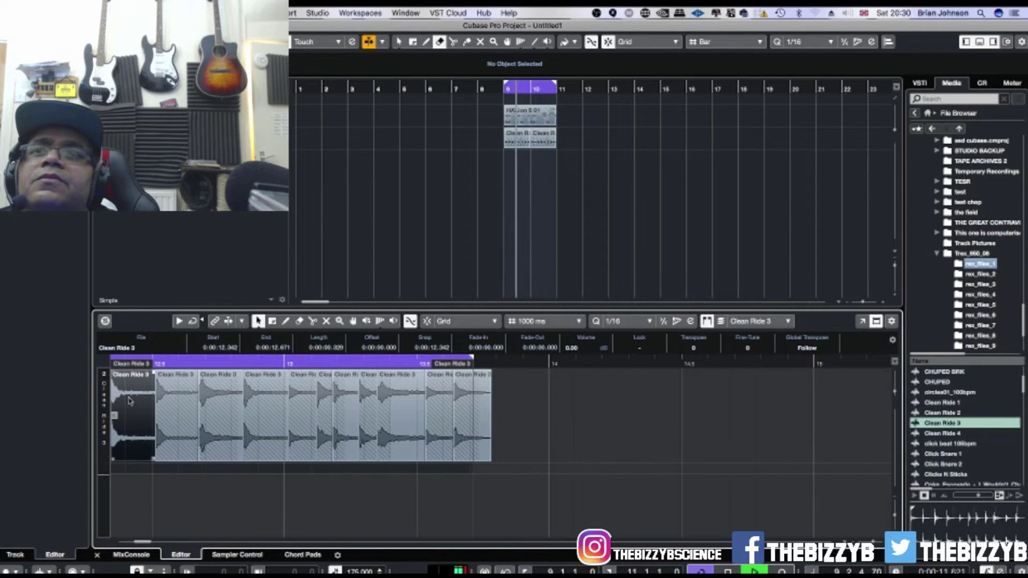
pyautogui.click(375, 222)
pyautogui.click(141, 405)
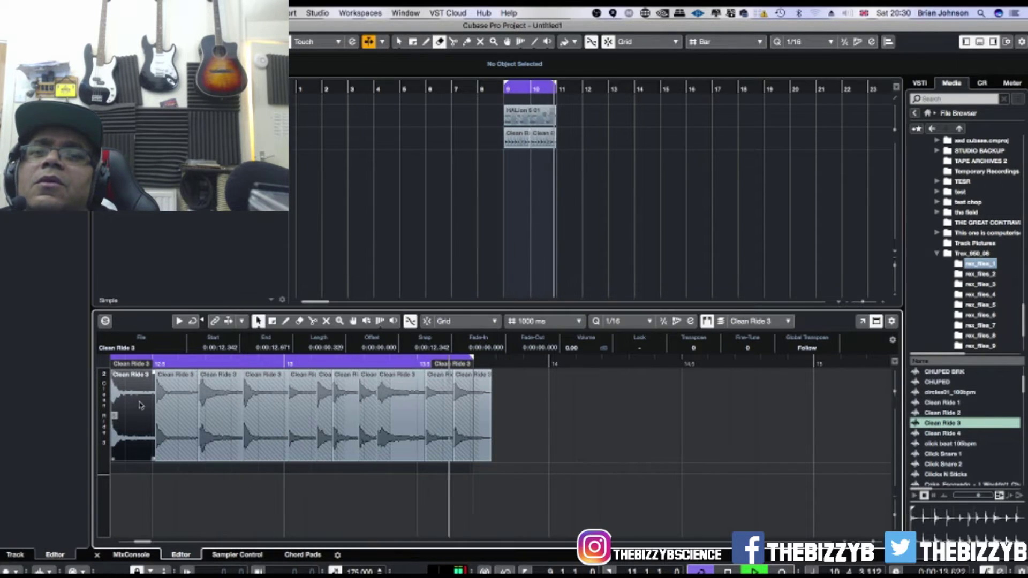
pyautogui.press('5')
pyautogui.click(137, 399)
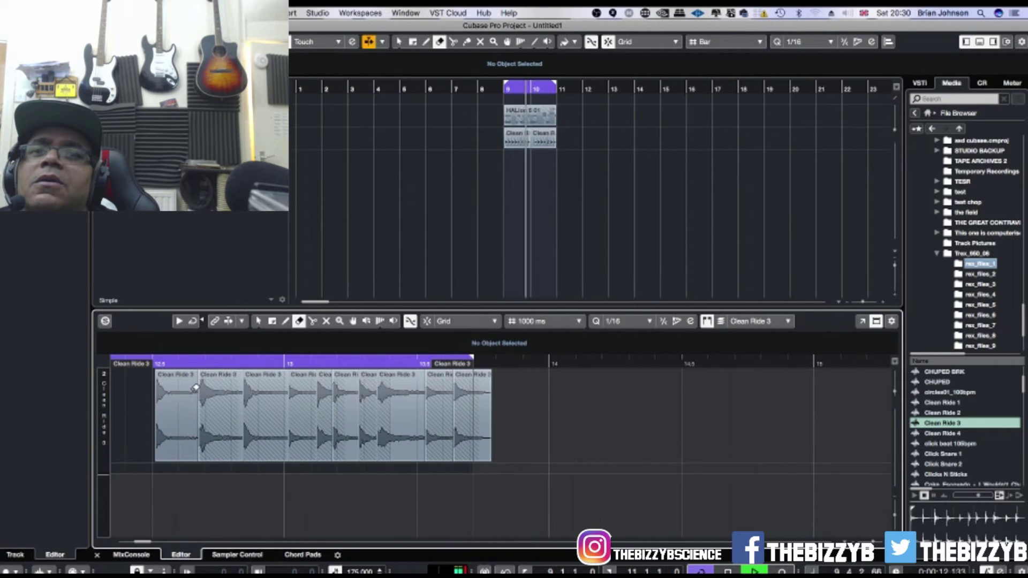
pyautogui.click(186, 389)
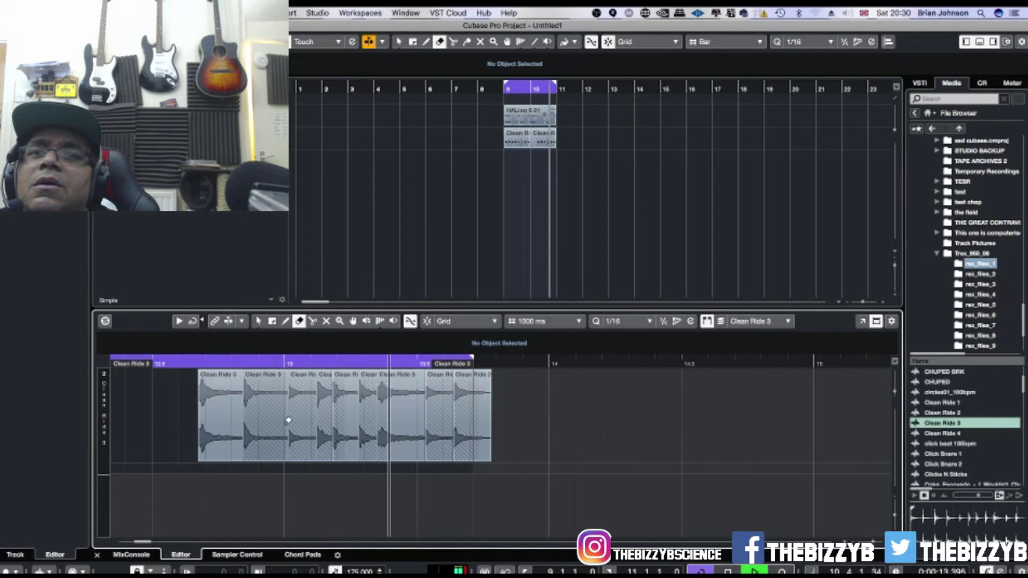
pyautogui.click(227, 409)
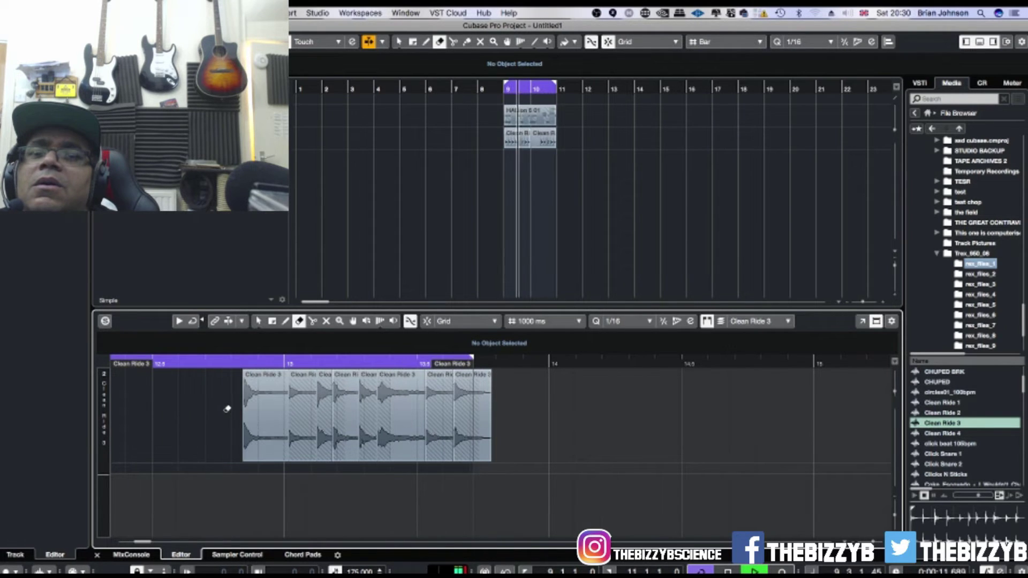
pyautogui.click(258, 406)
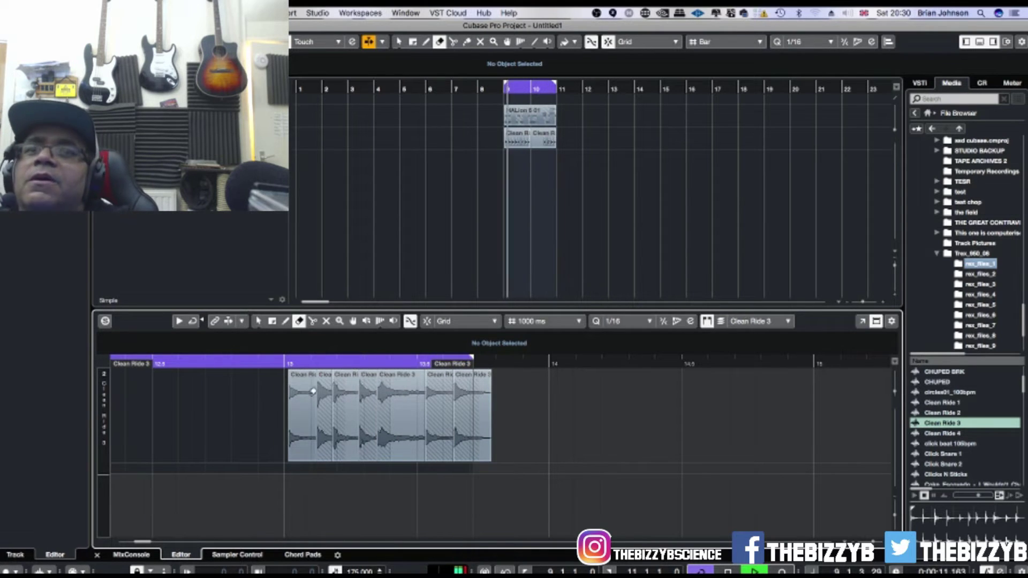
# Step: Erase the short leftover Clean Ride 3 event
pyautogui.rightClick(548, 190)
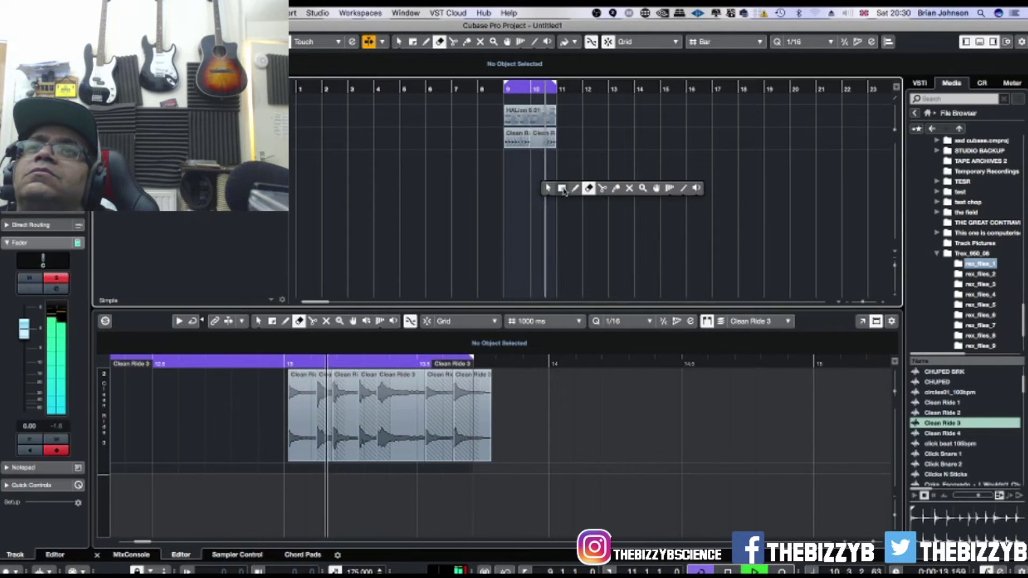
pyautogui.click(588, 189)
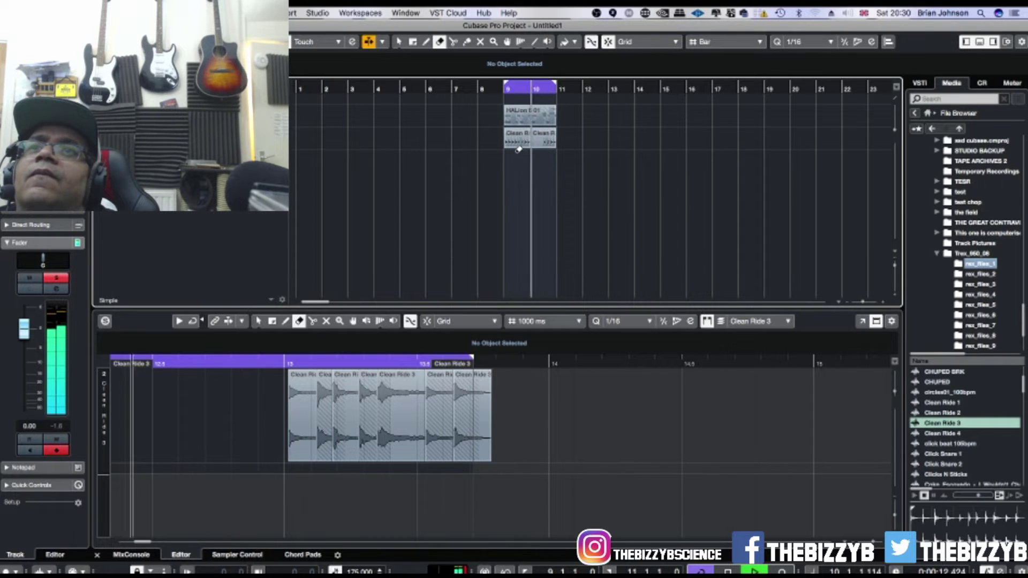
pyautogui.click(325, 404)
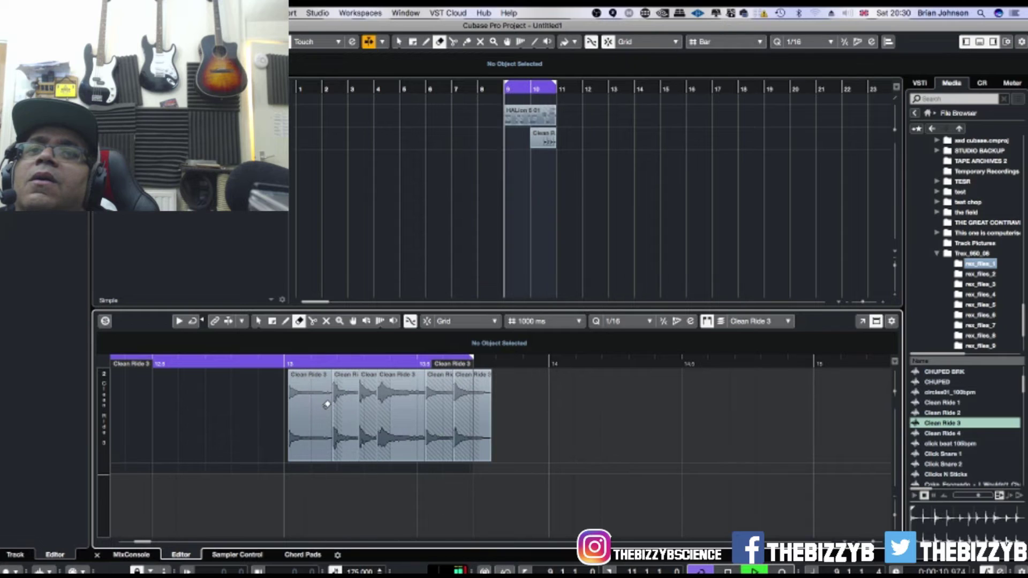
pyautogui.rightClick(513, 209)
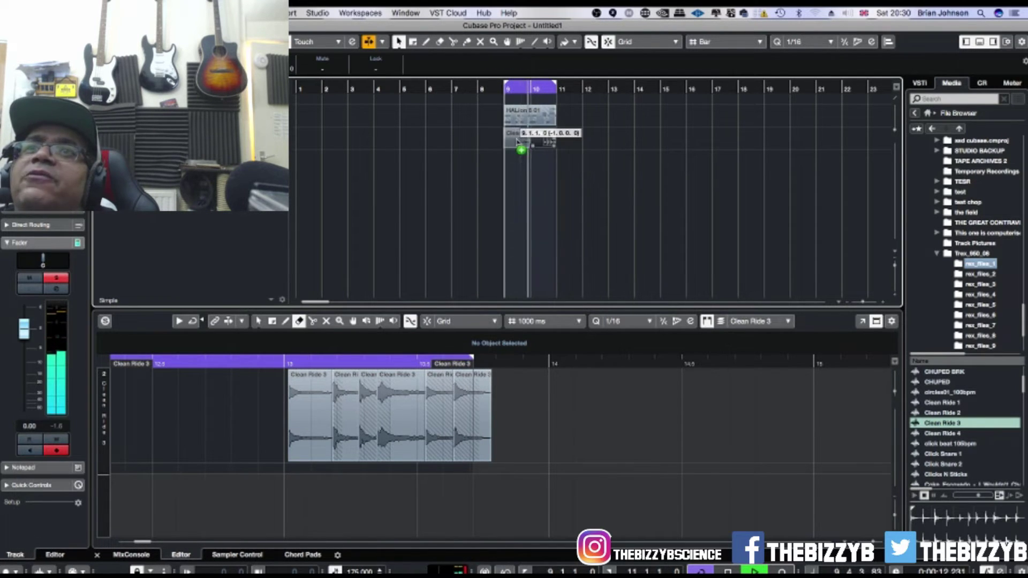
# Step: Copy the ride event beside the original and glue the two into one event
pyautogui.moveTo(517, 141); pyautogui.dragTo(520, 142)
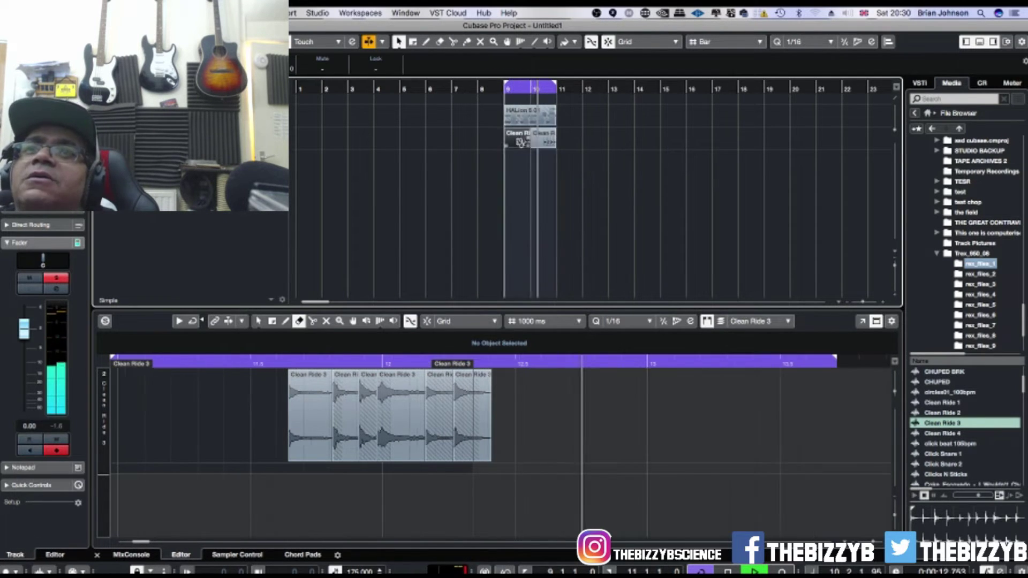
pyautogui.rightClick(527, 214)
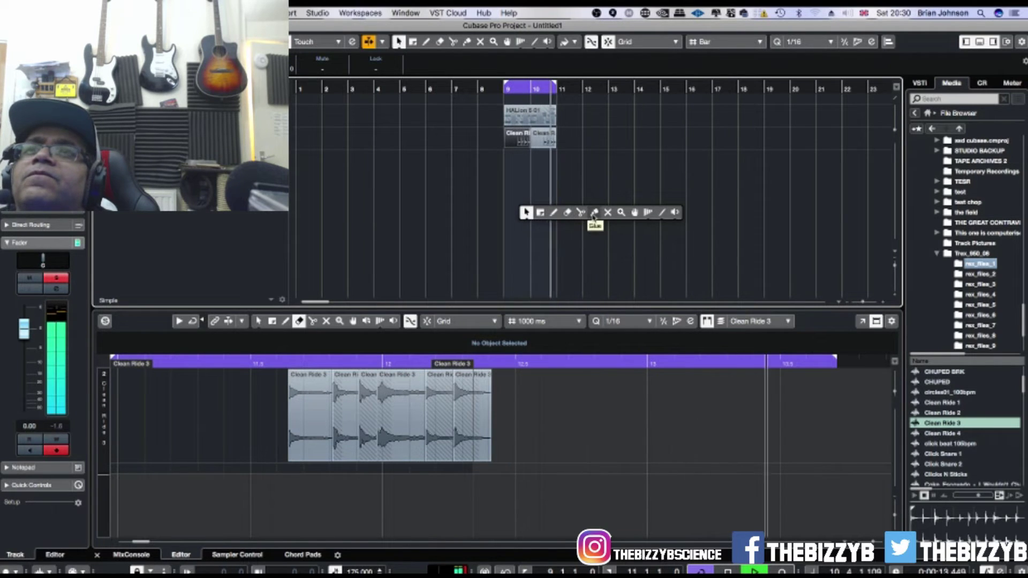
pyautogui.click(592, 213)
pyautogui.click(528, 137)
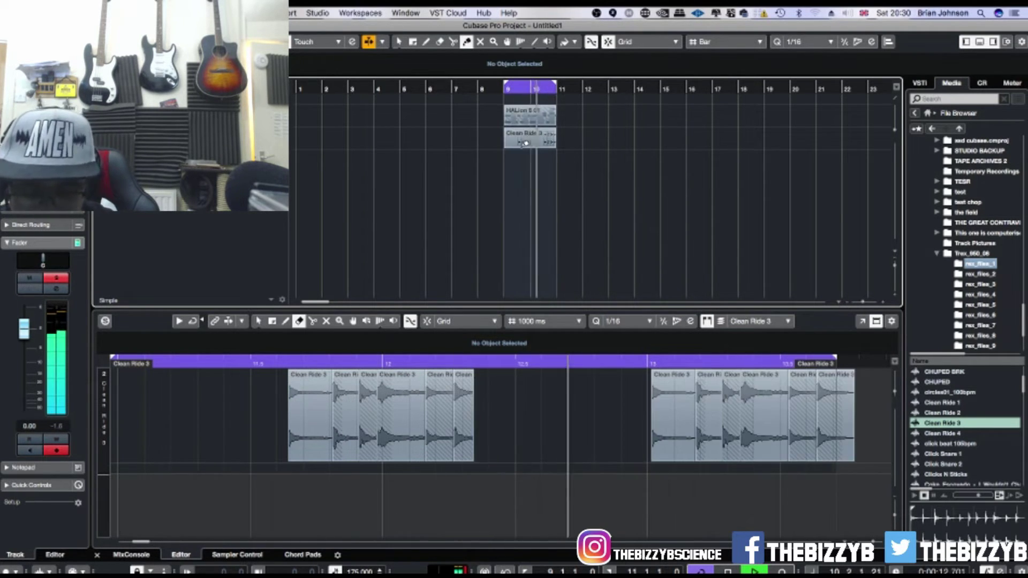
# Step: Return to the selection tool and copy the first ride slice to the part's start
pyautogui.rightClick(524, 210)
pyautogui.click(524, 210)
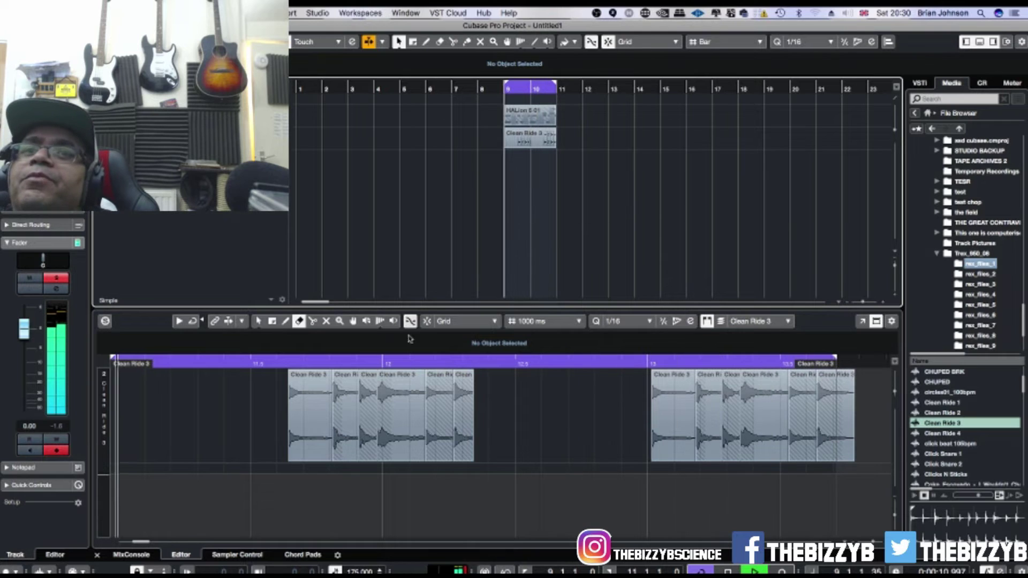
pyautogui.rightClick(312, 411)
pyautogui.click(311, 411)
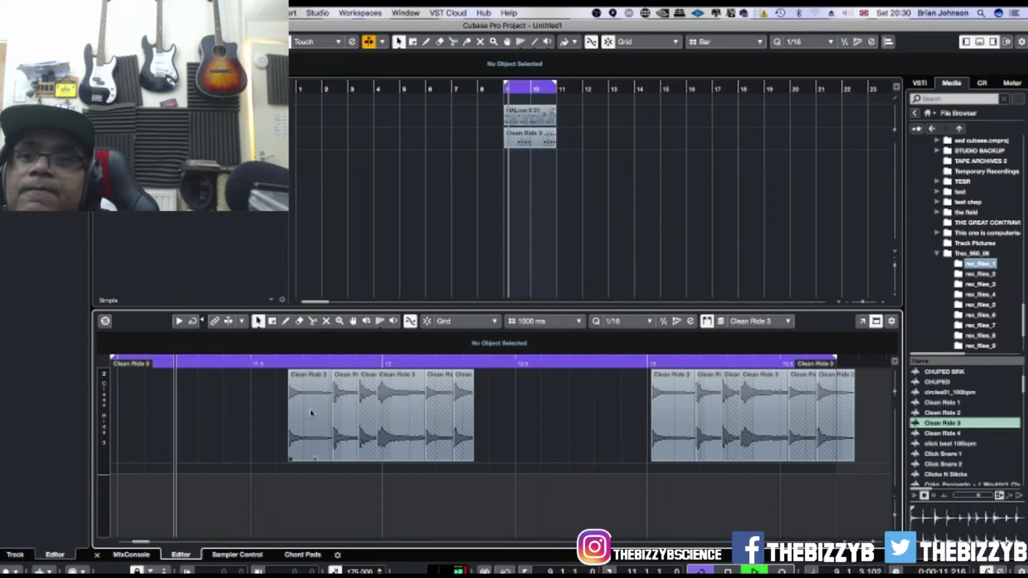
pyautogui.moveTo(315, 413); pyautogui.dragTo(143, 399)
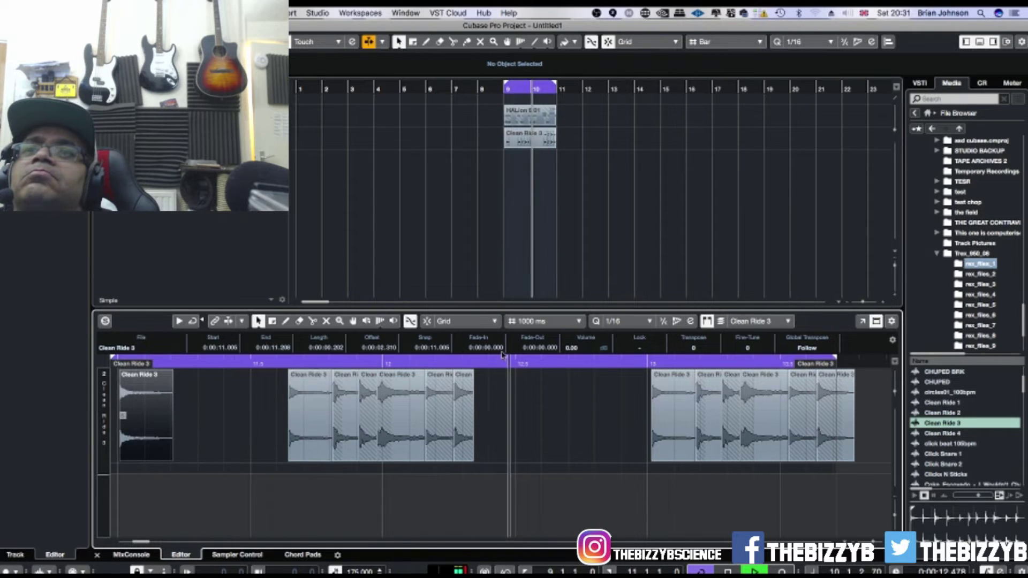
# Step: Set the quantize grid to 1/8 and duplicate the first Clean Ride 3 hit near 11.000
pyautogui.click(632, 321)
pyautogui.click(626, 316)
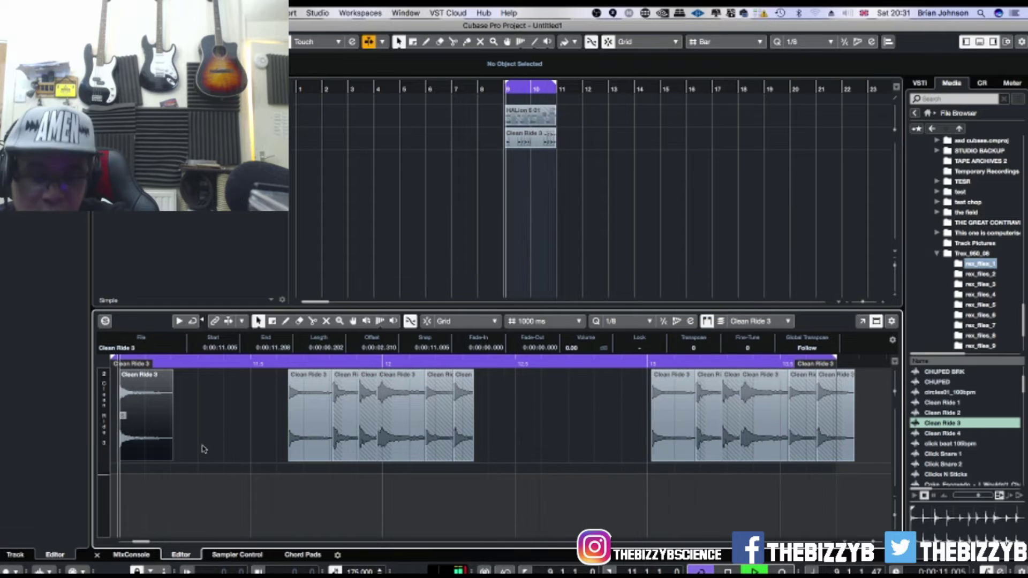
pyautogui.moveTo(153, 439); pyautogui.dragTo(143, 439)
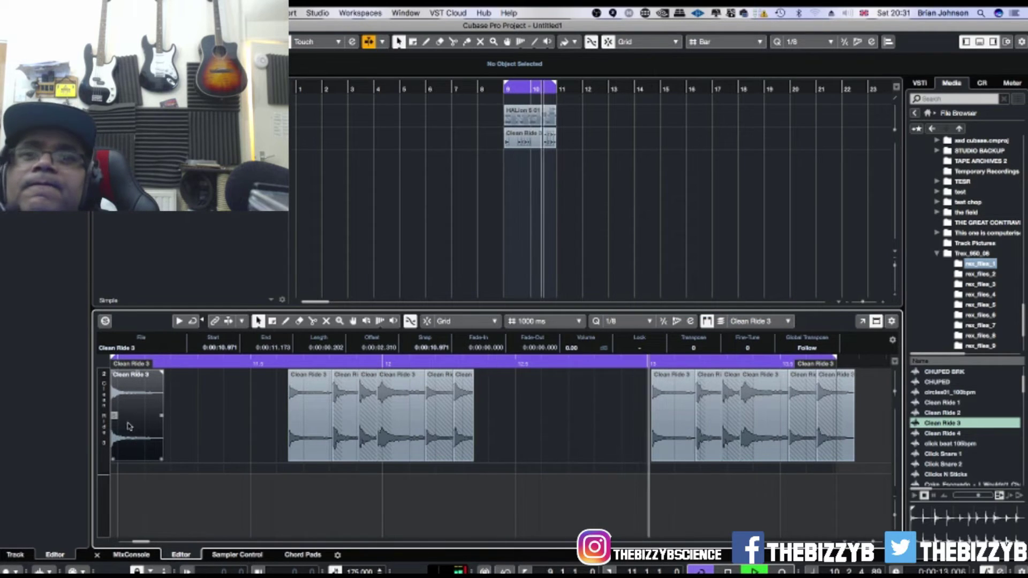
pyautogui.moveTo(125, 416); pyautogui.dragTo(295, 354)
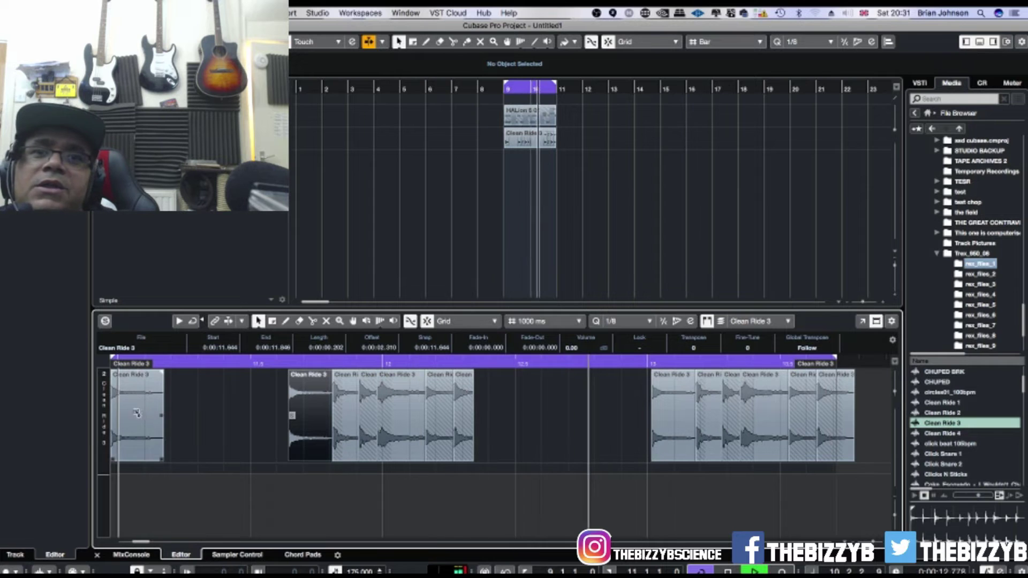
pyautogui.moveTo(308, 413); pyautogui.dragTo(225, 412)
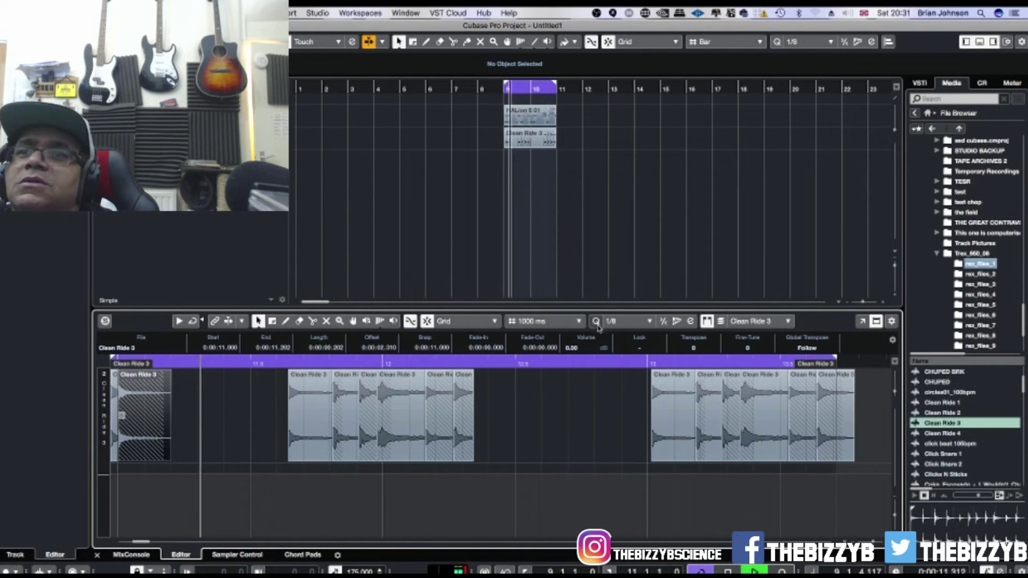
# Step: Return quantize to 1/16 and place the Clean Ride 3 event exactly at 11.000
pyautogui.click(613, 321)
pyautogui.click(621, 331)
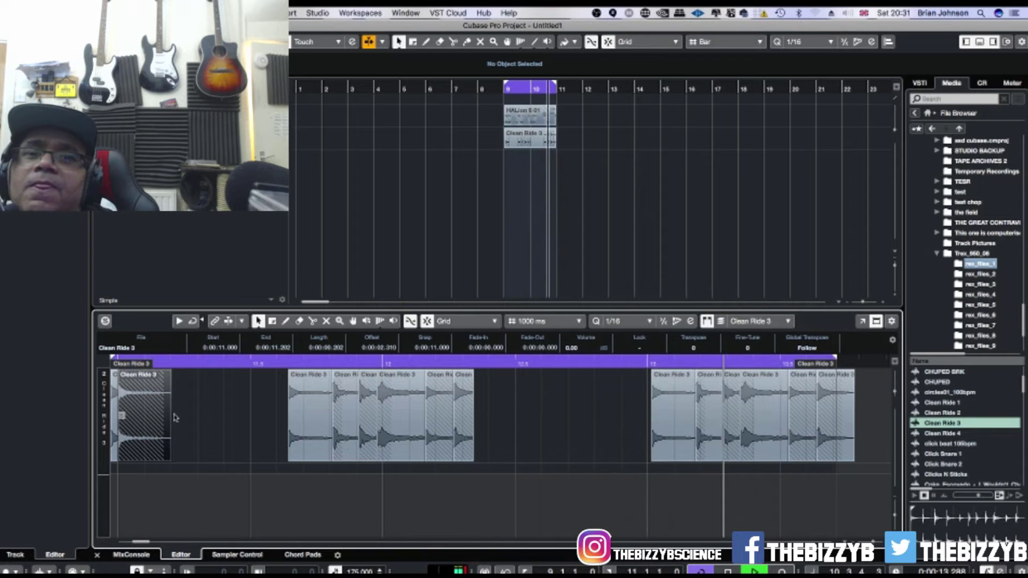
pyautogui.moveTo(202, 414)
pyautogui.mouseDown()
pyautogui.moveTo(120, 396)
pyautogui.moveTo(218, 402)
pyautogui.mouseUp()
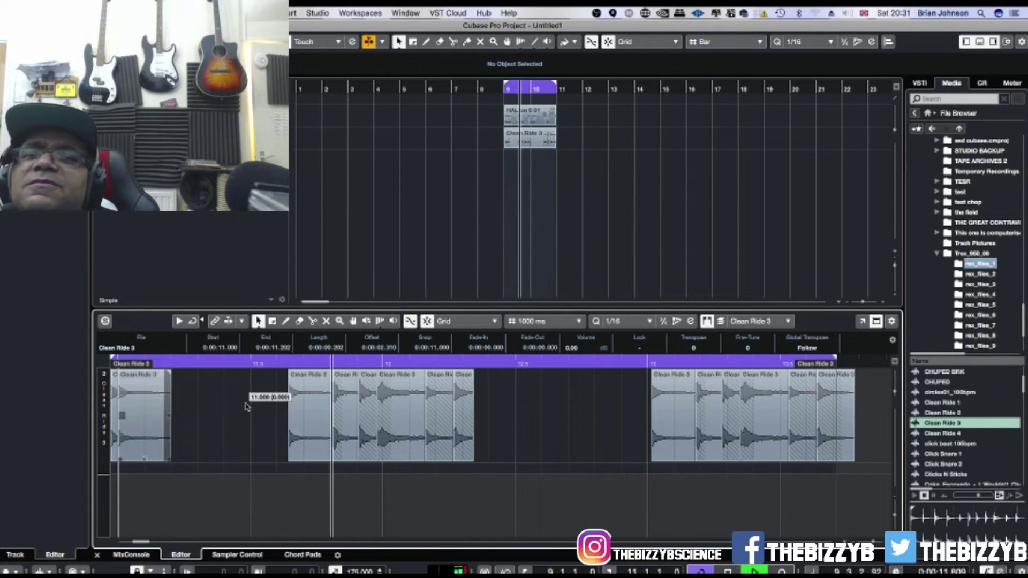
pyautogui.moveTo(246, 407); pyautogui.dragTo(242, 406)
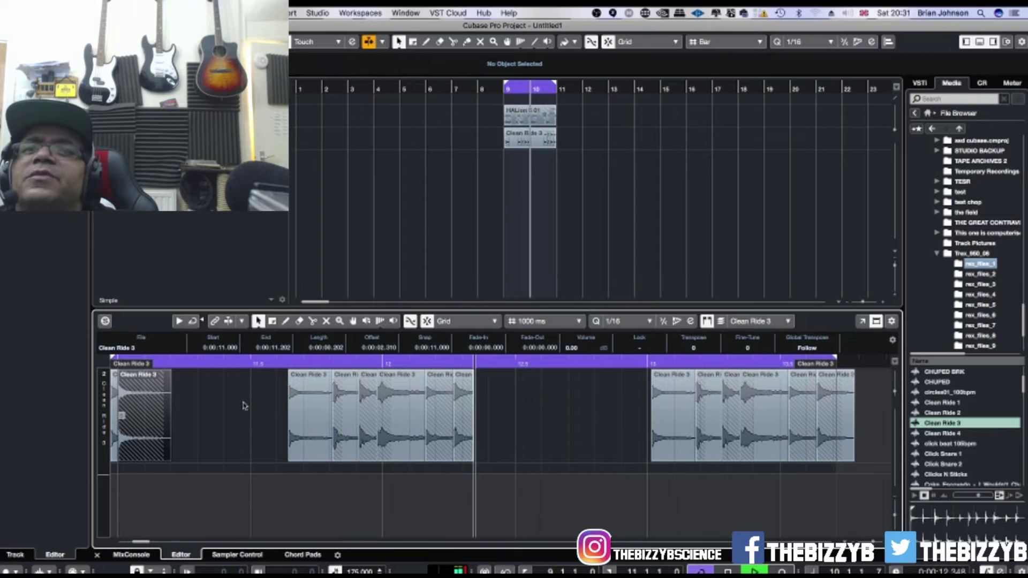
# Step: Set snapping to Events and copy the Clean Ride 3 hit just after itself
pyautogui.click(497, 322)
pyautogui.click(477, 322)
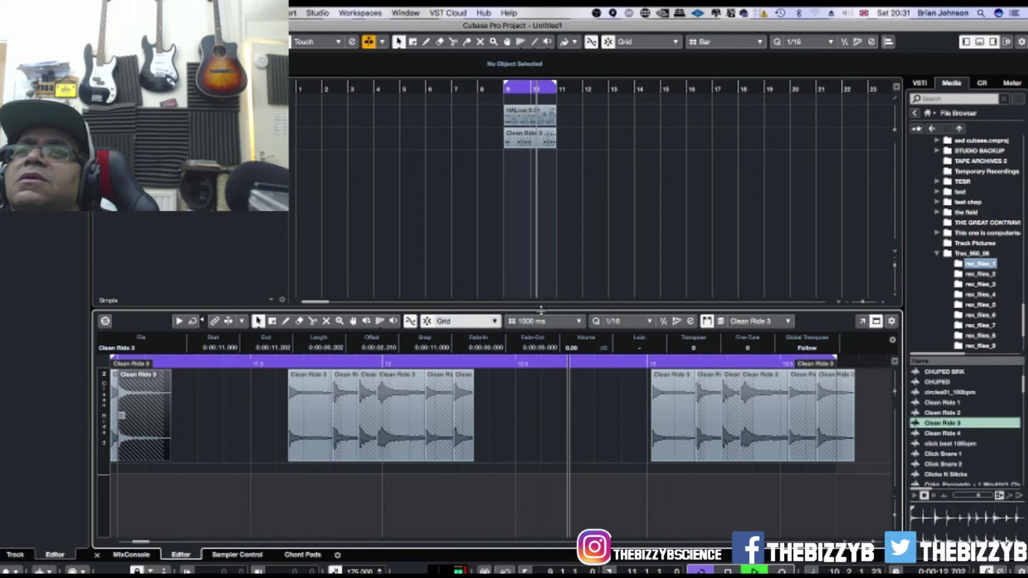
pyautogui.click(475, 323)
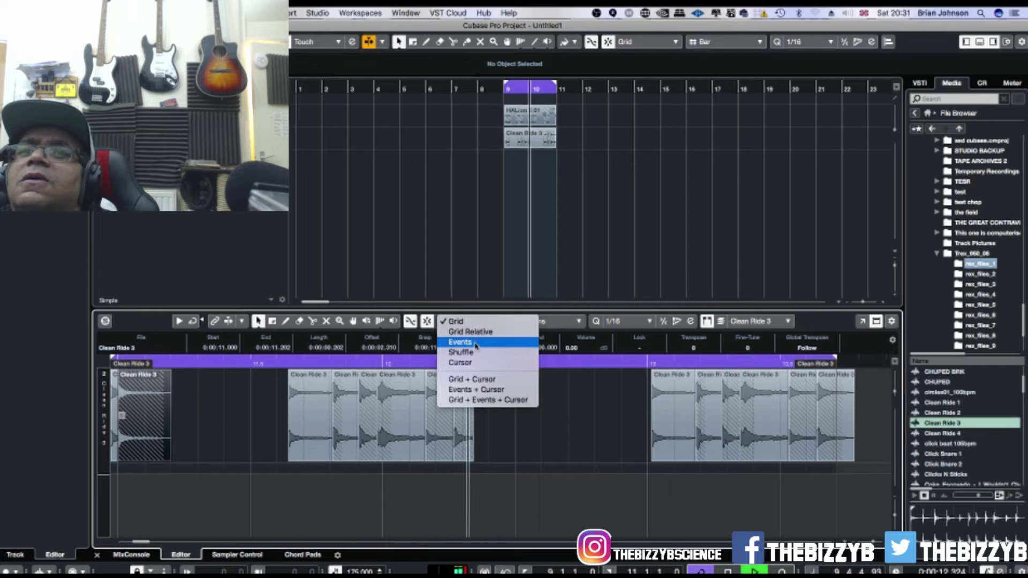
pyautogui.click(461, 342)
pyautogui.moveTo(148, 405); pyautogui.dragTo(204, 413)
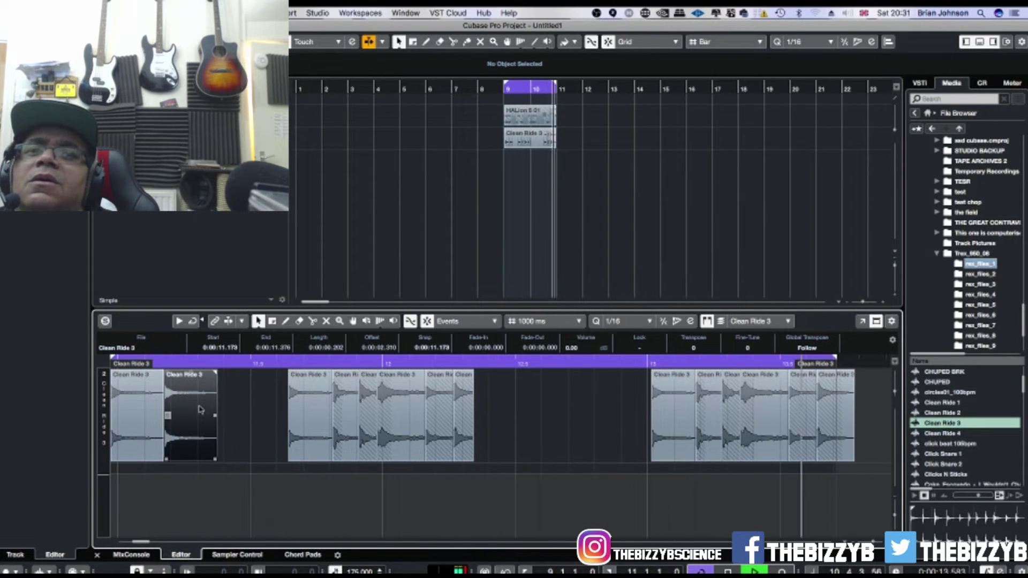
# Step: Try Grid + Cursor snapping, move the hit back to 11.000, then choose Shuffle
pyautogui.click(460, 322)
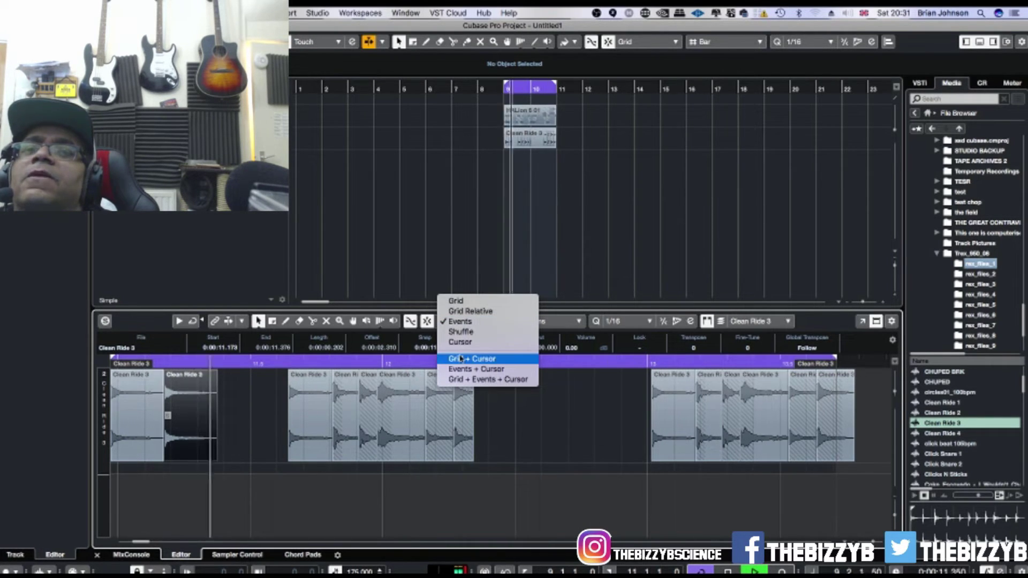
pyautogui.click(460, 358)
pyautogui.moveTo(187, 402); pyautogui.dragTo(199, 402)
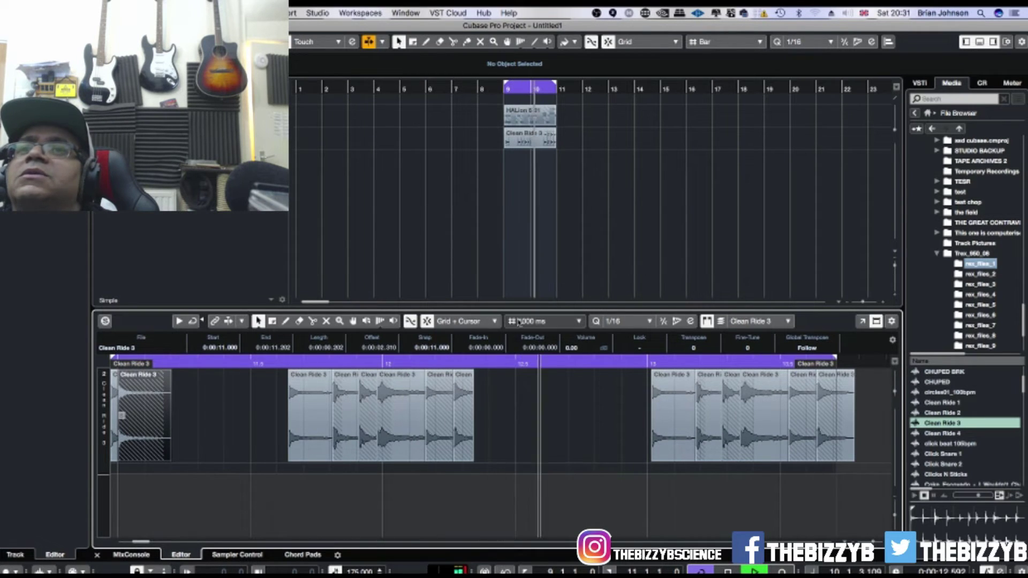
pyautogui.click(496, 322)
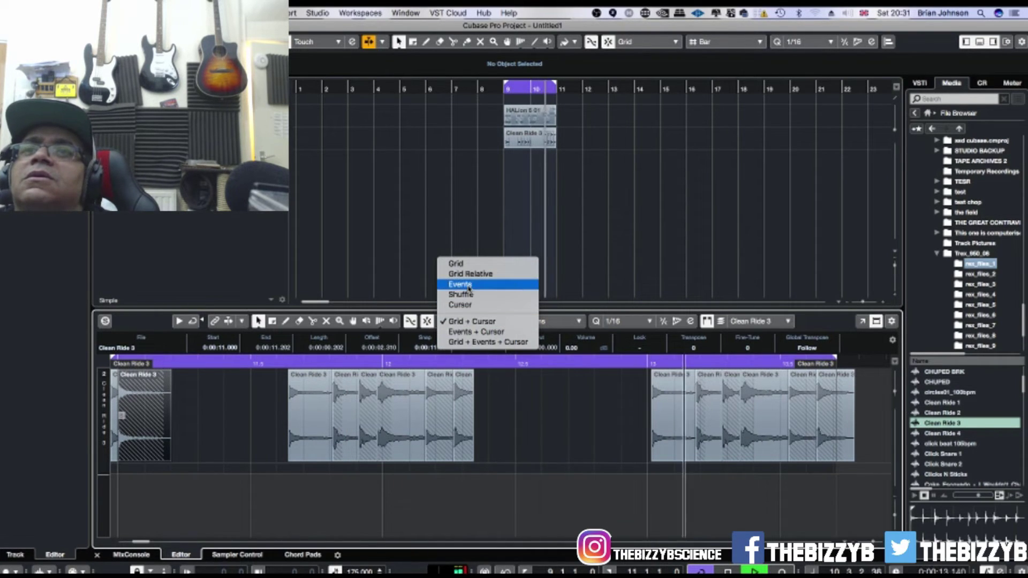
pyautogui.click(471, 294)
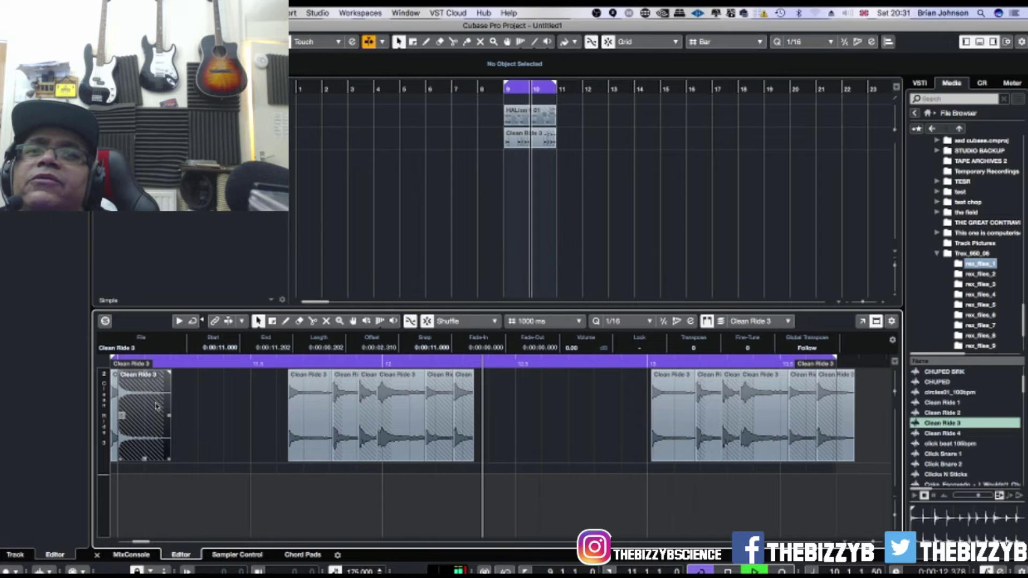
# Step: Move a Clean Ride 3 hit to 11.173, nudge it onto the 1/16 grid, and delete an extra copy
pyautogui.moveTo(162, 406); pyautogui.dragTo(221, 390)
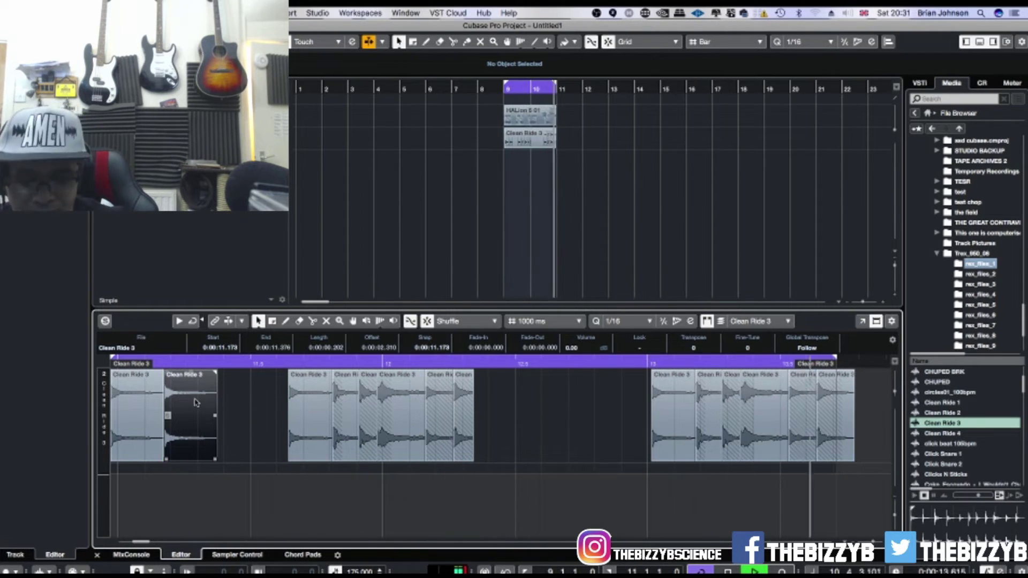
pyautogui.press('q')
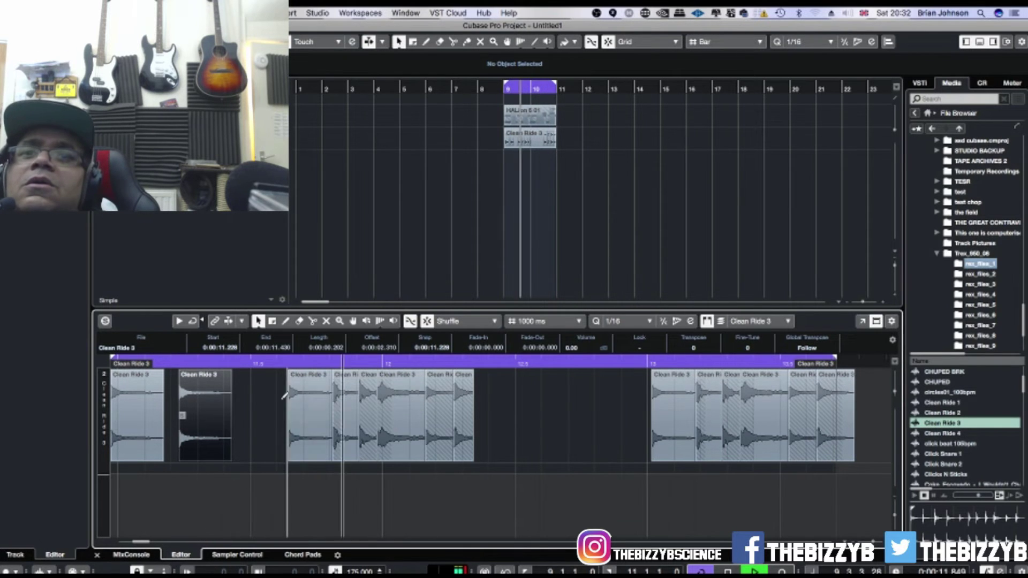
pyautogui.moveTo(209, 397); pyautogui.dragTo(273, 395)
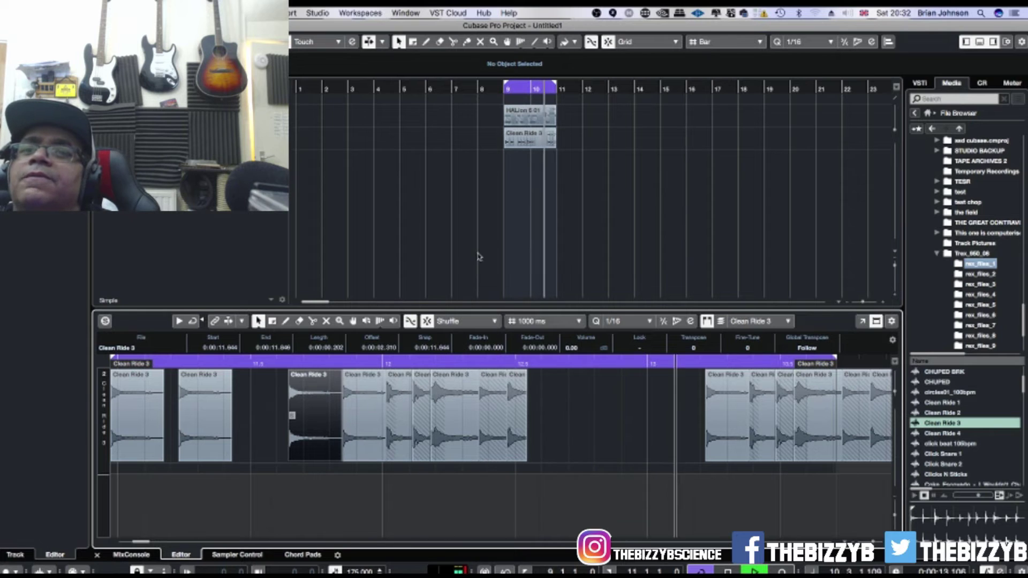
pyautogui.press('Delete')
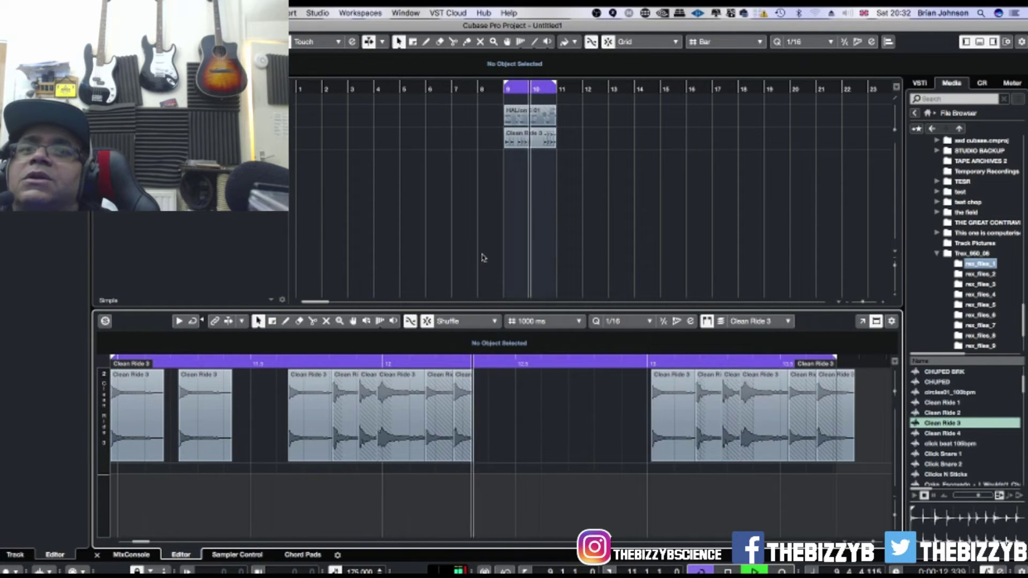
# Step: Pick Glue then Object Selection, make the project area taller, and move the next ride slice earlier
pyautogui.rightClick(554, 184)
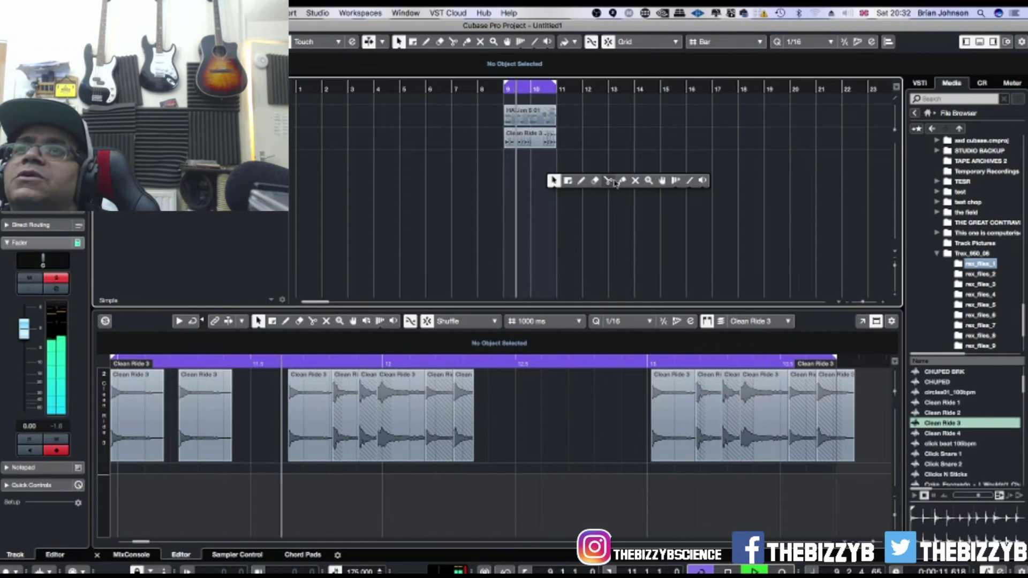
pyautogui.click(621, 182)
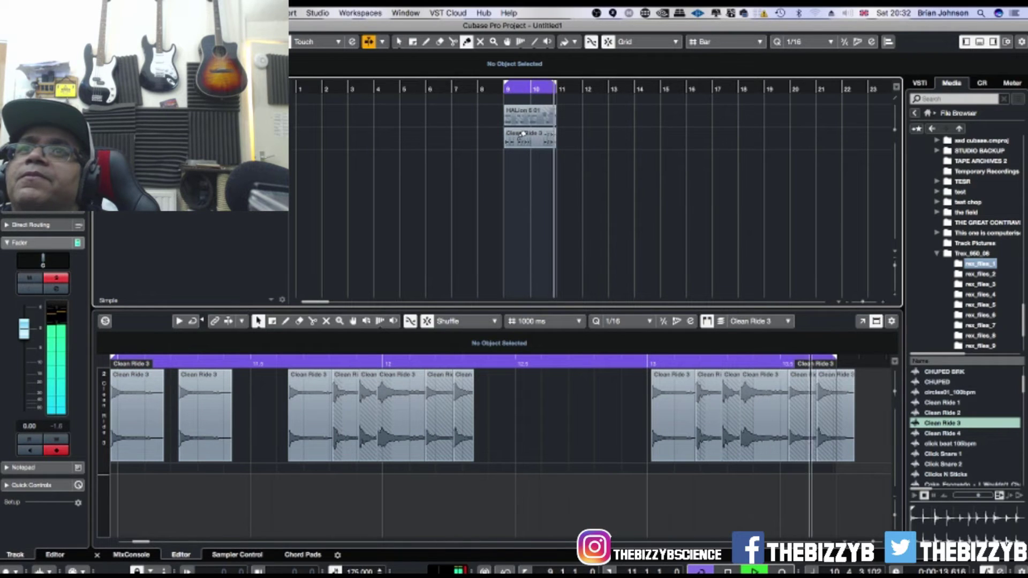
pyautogui.press('1')
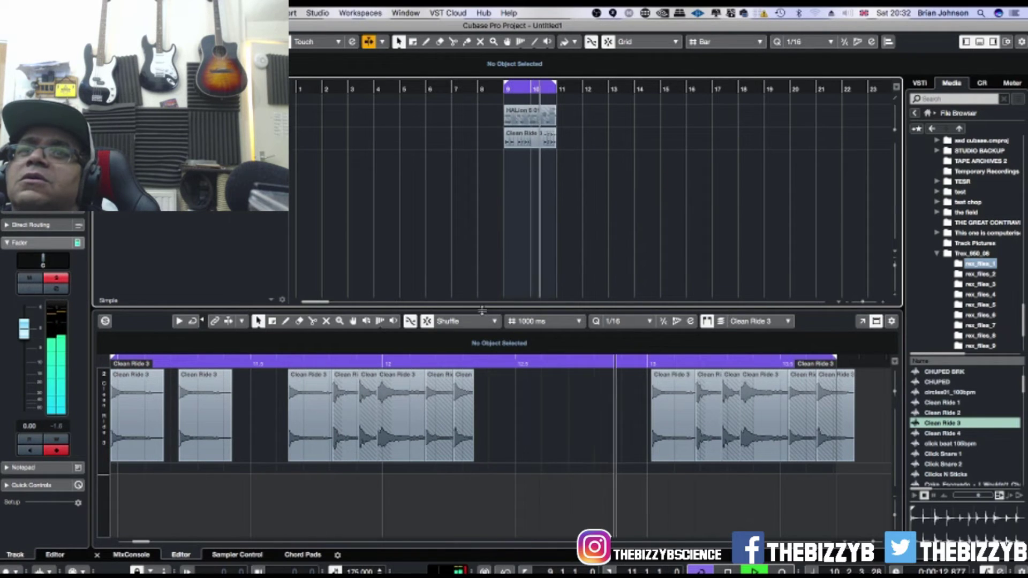
pyautogui.moveTo(481, 309); pyautogui.dragTo(491, 430)
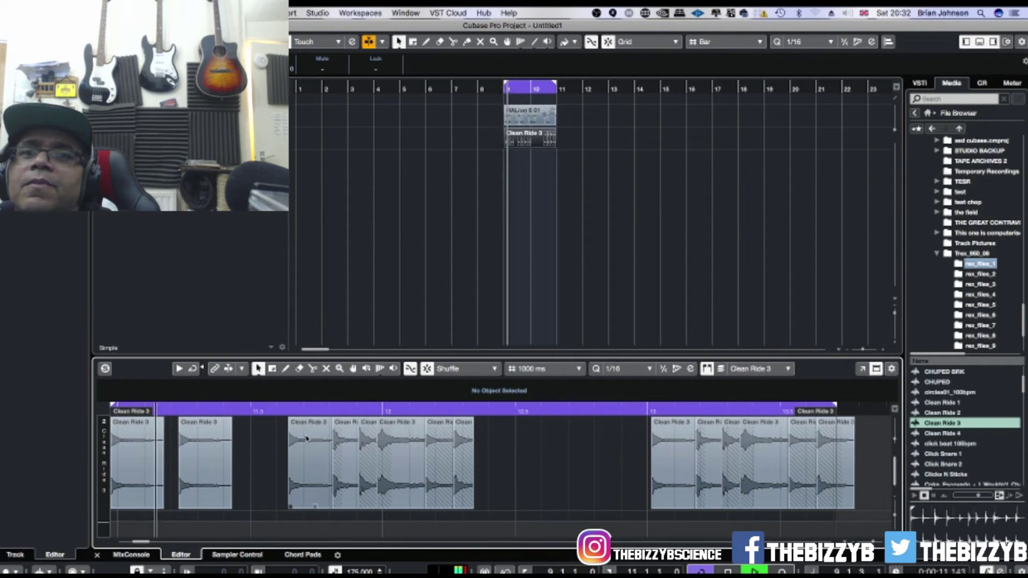
pyautogui.moveTo(308, 440); pyautogui.dragTo(253, 452)
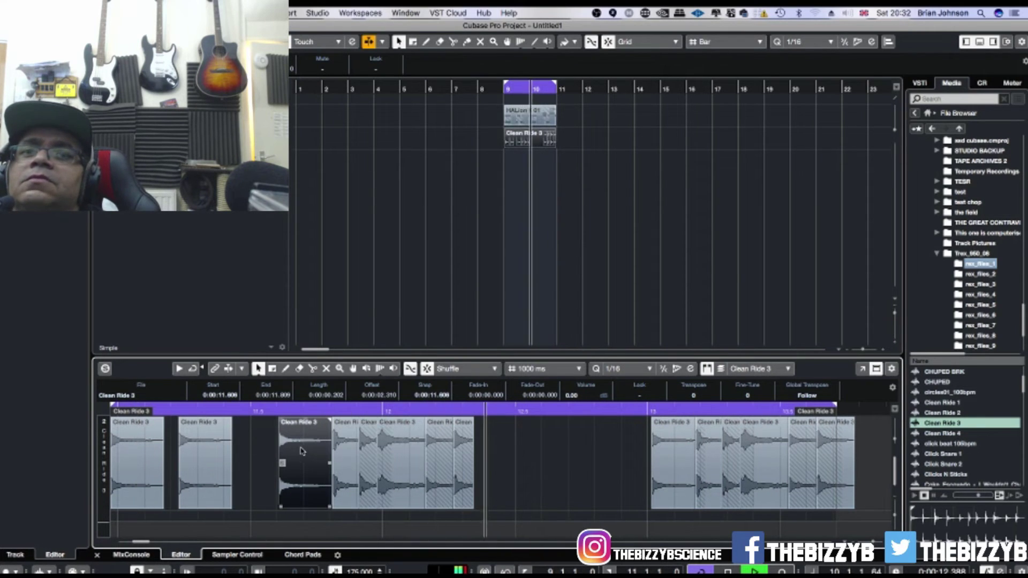
# Step: Place the ride slice after the previous hit and delete the Clean Ride 3 event from the project
pyautogui.moveTo(298, 452); pyautogui.dragTo(252, 452)
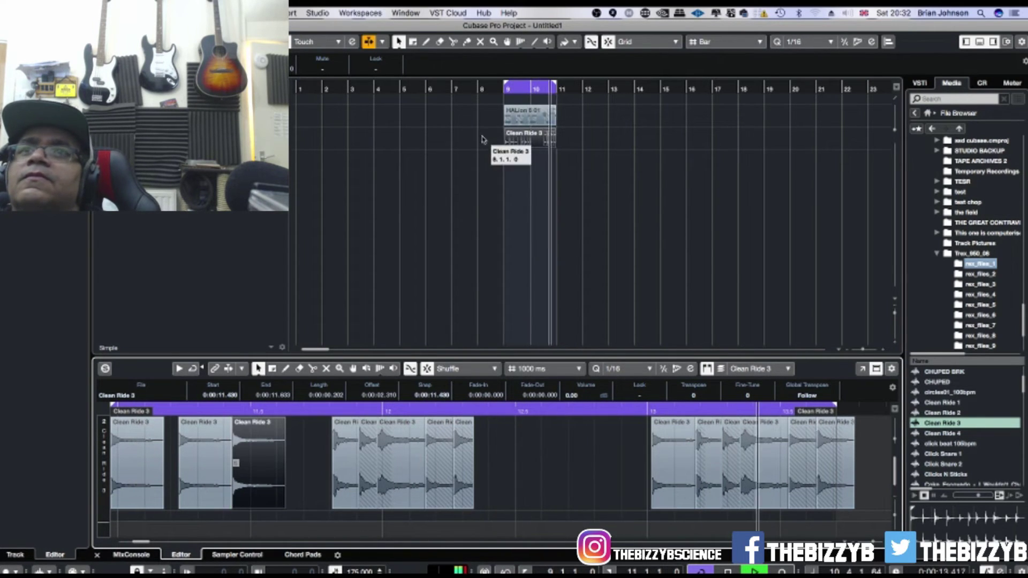
pyautogui.click(537, 175)
pyautogui.click(546, 140)
pyautogui.press('Delete')
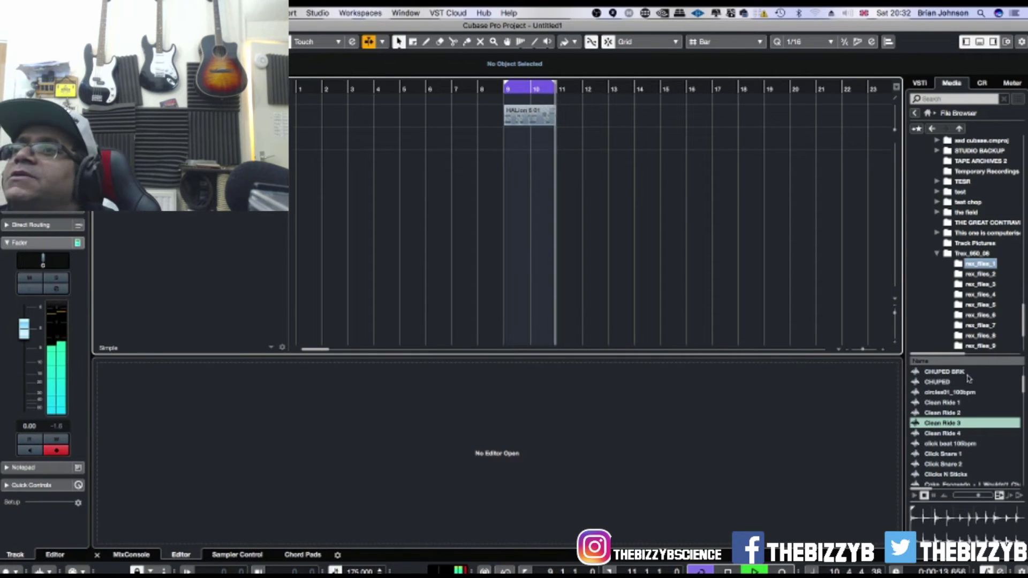
# Step: Audition Clean Ride 4, Click Snare 1, compingrex and SNARE KIT, settling on the SMF BRK loop
pyautogui.click(948, 433)
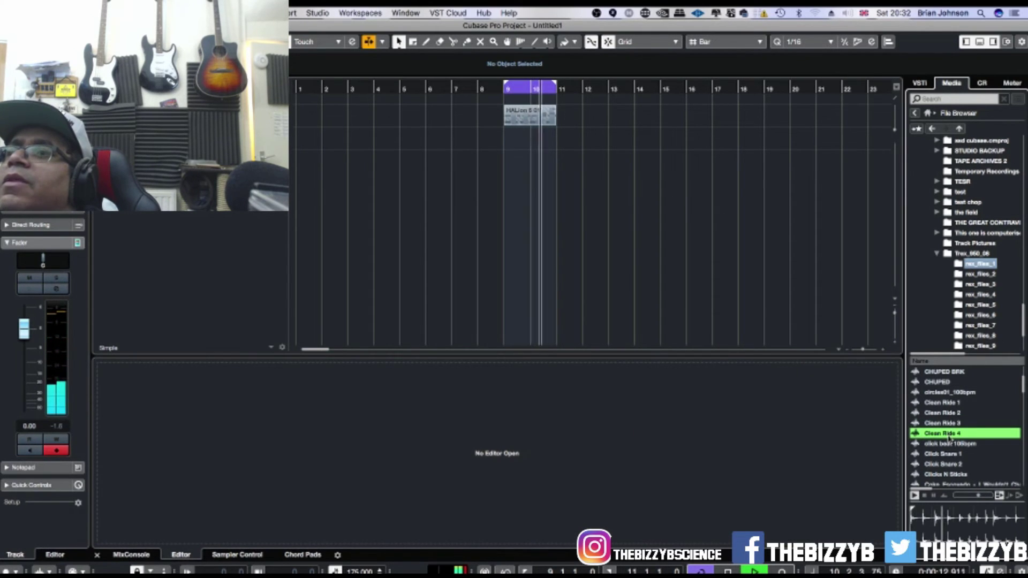
pyautogui.click(948, 454)
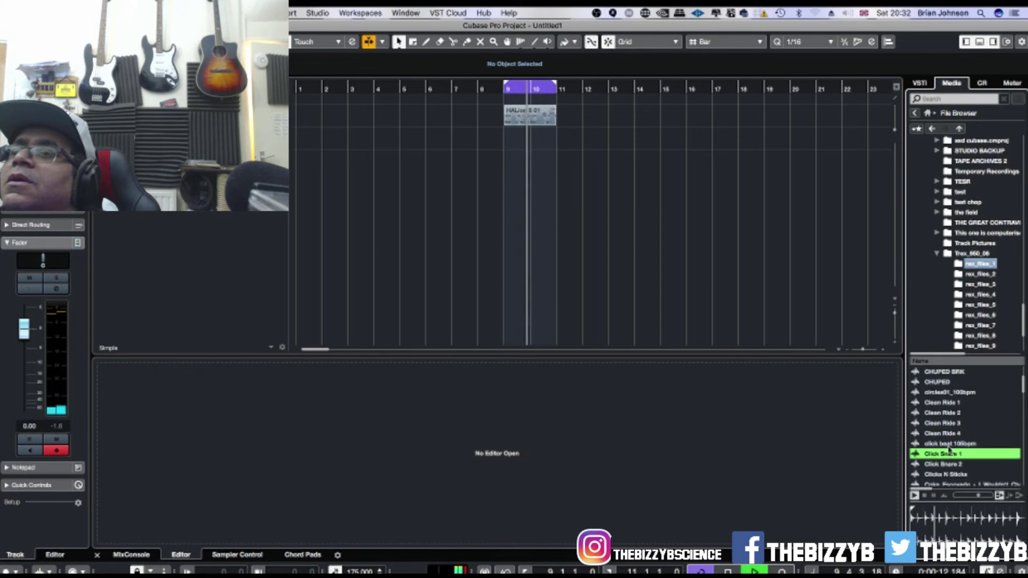
pyautogui.scroll(-3, 949, 429)
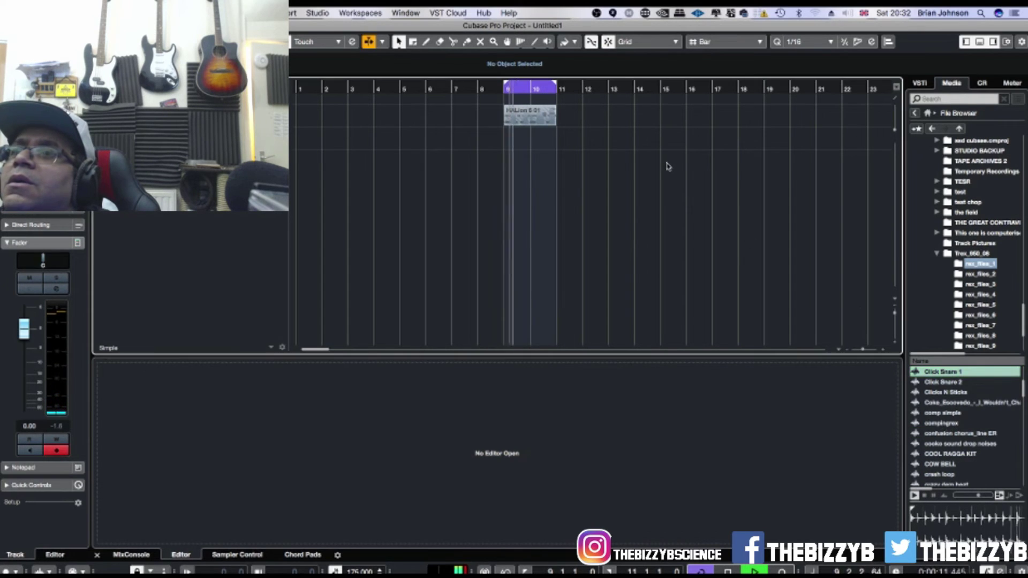
pyautogui.click(941, 423)
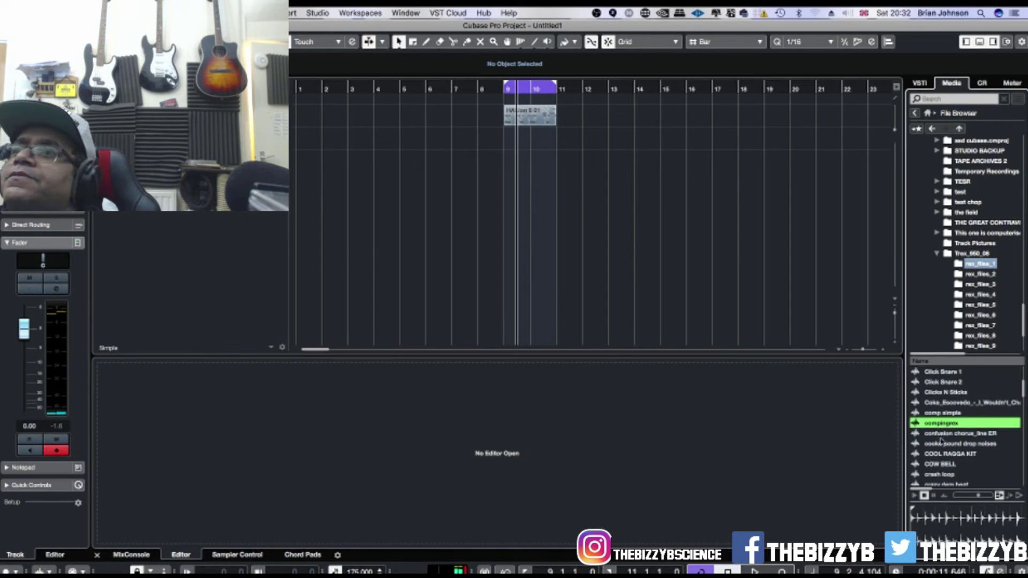
pyautogui.click(940, 445)
pyautogui.scroll(-4, 944, 422)
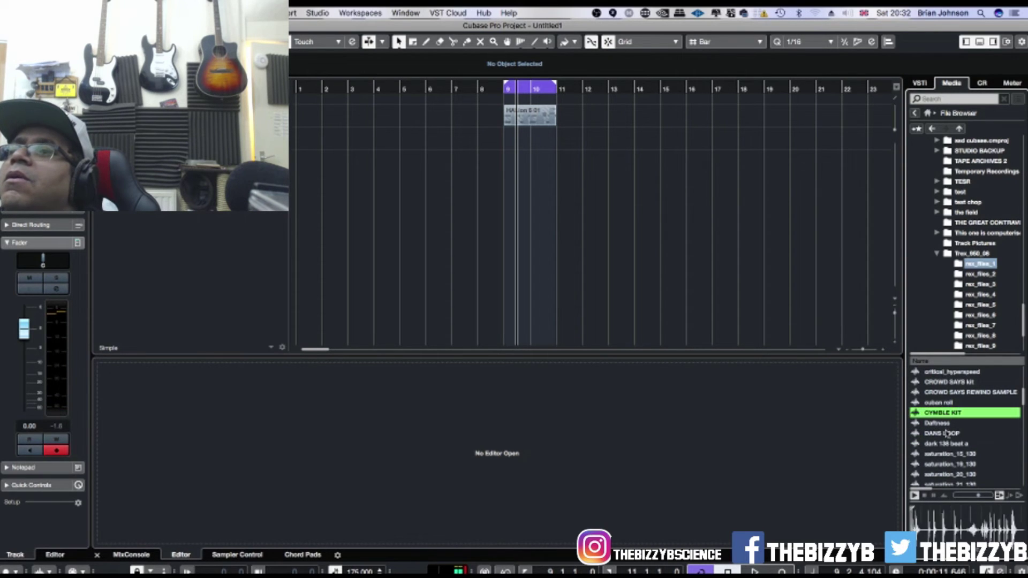
pyautogui.scroll(-10, 946, 434)
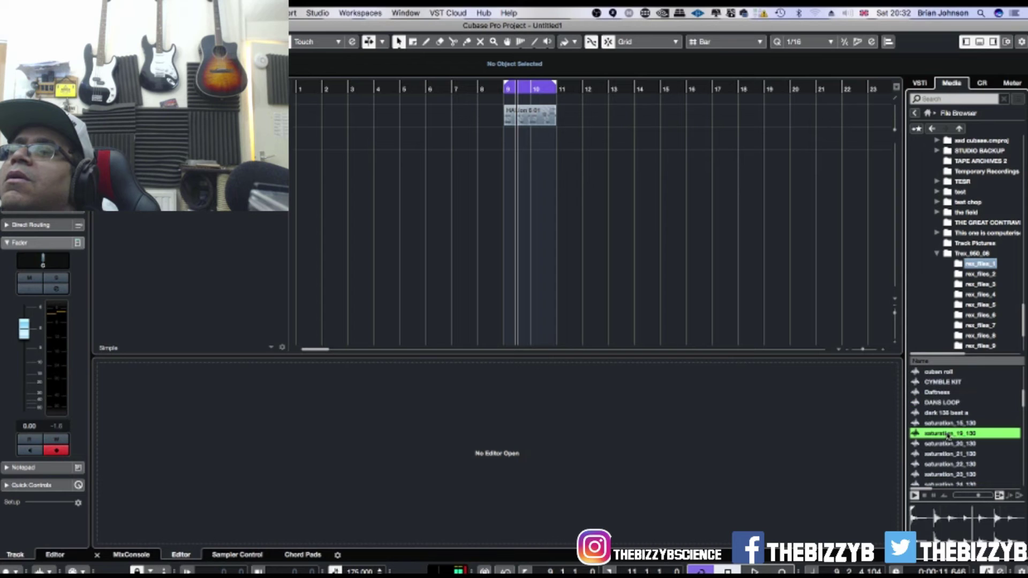
pyautogui.scroll(-2, 948, 434)
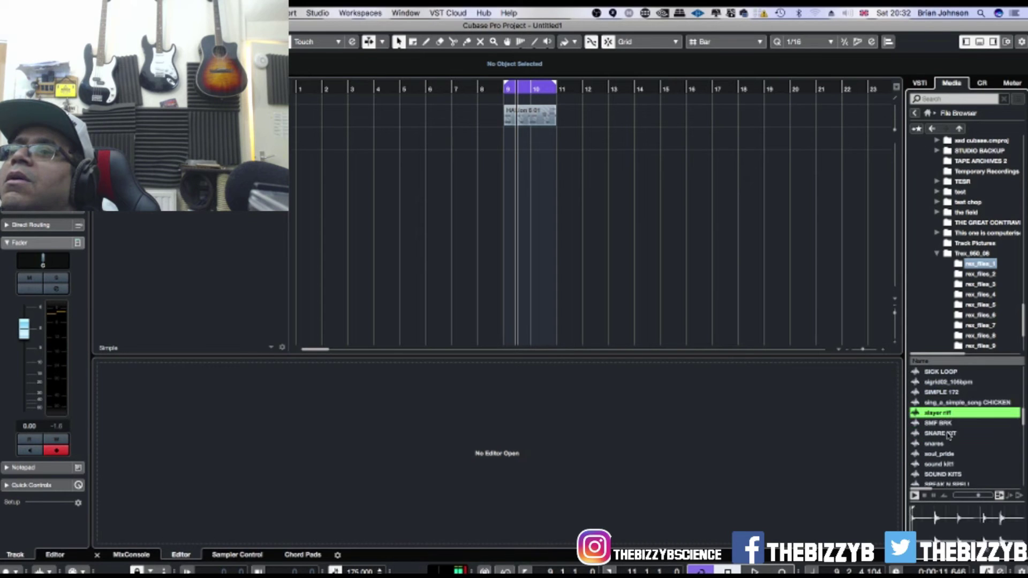
pyautogui.click(947, 426)
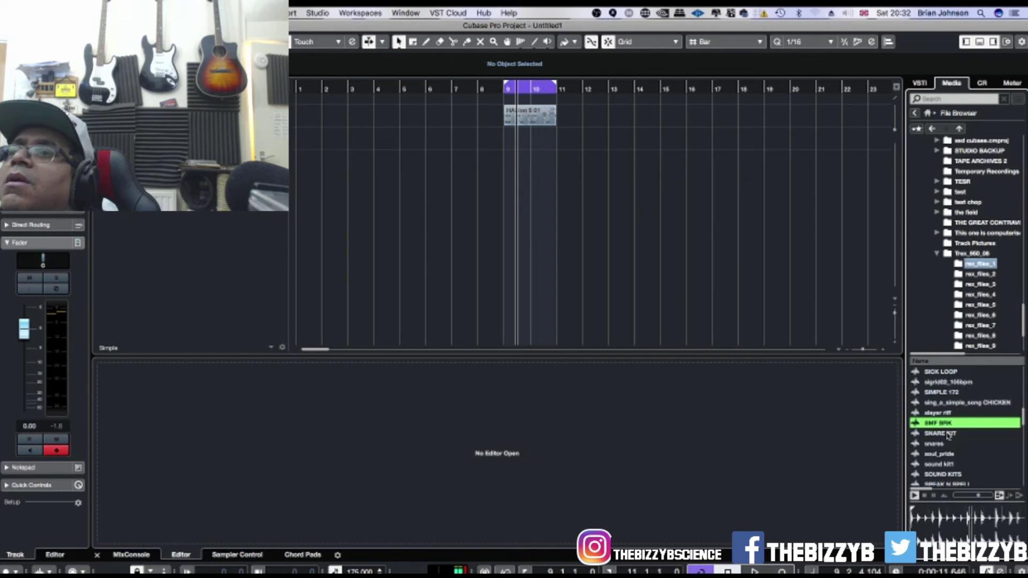
pyautogui.click(948, 434)
pyautogui.click(947, 425)
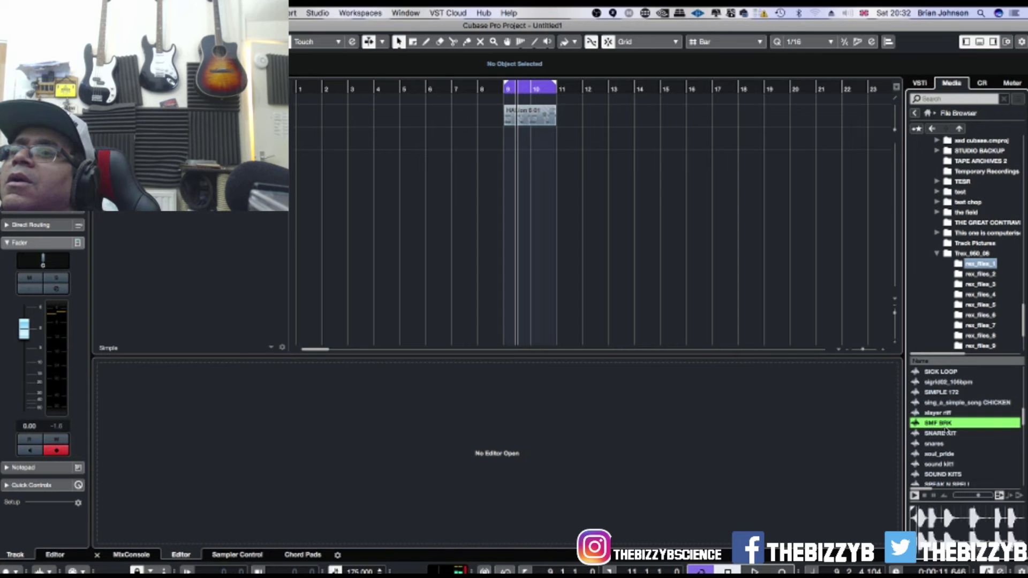
# Step: Place the SMF break at bar 9, audition it, then Alt-copy it to bar 10
pyautogui.moveTo(552, 201); pyautogui.dragTo(509, 138)
pyautogui.doubleClick(511, 140)
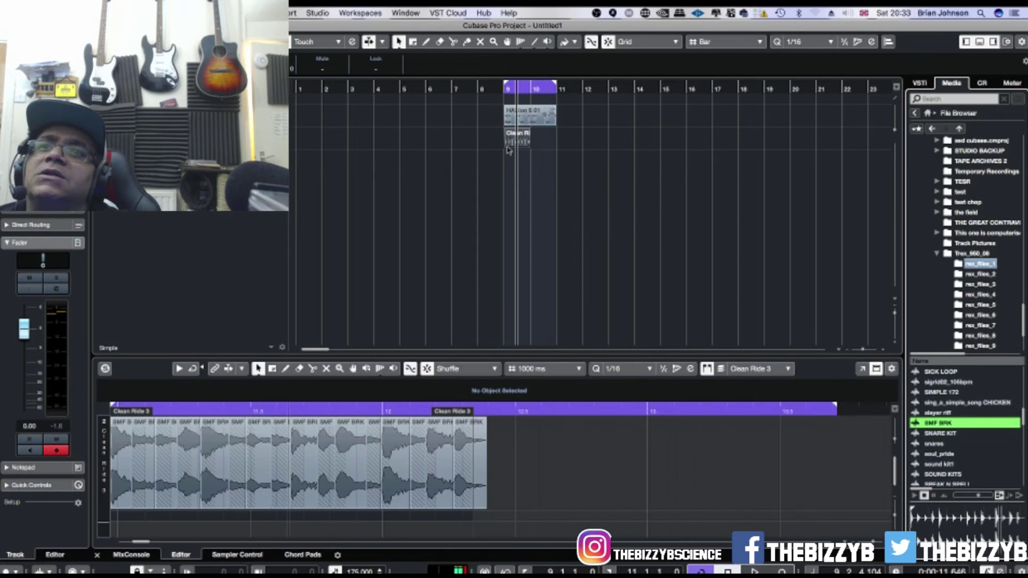
pyautogui.press('space')
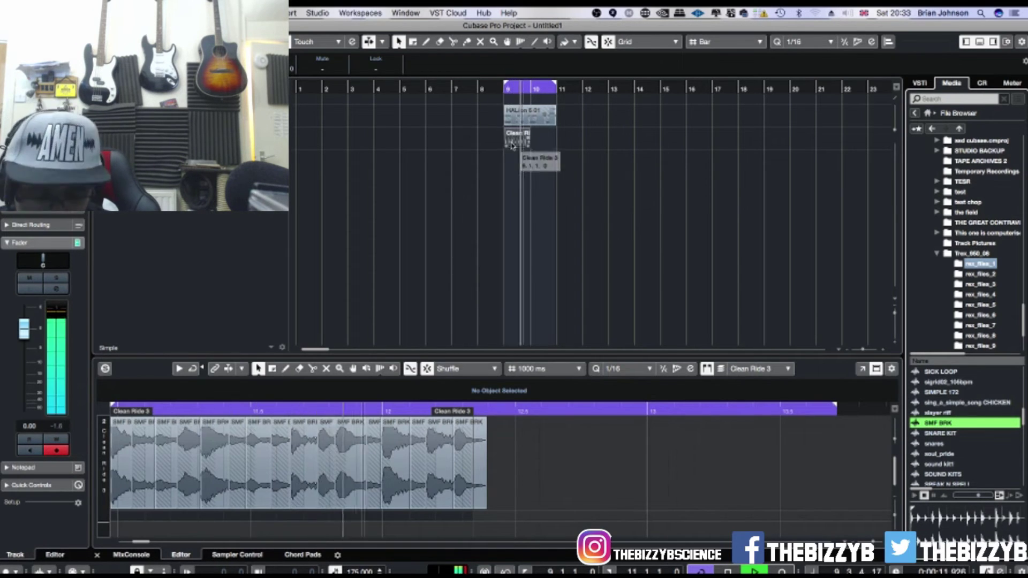
pyautogui.moveTo(513, 144); pyautogui.dragTo(538, 143)
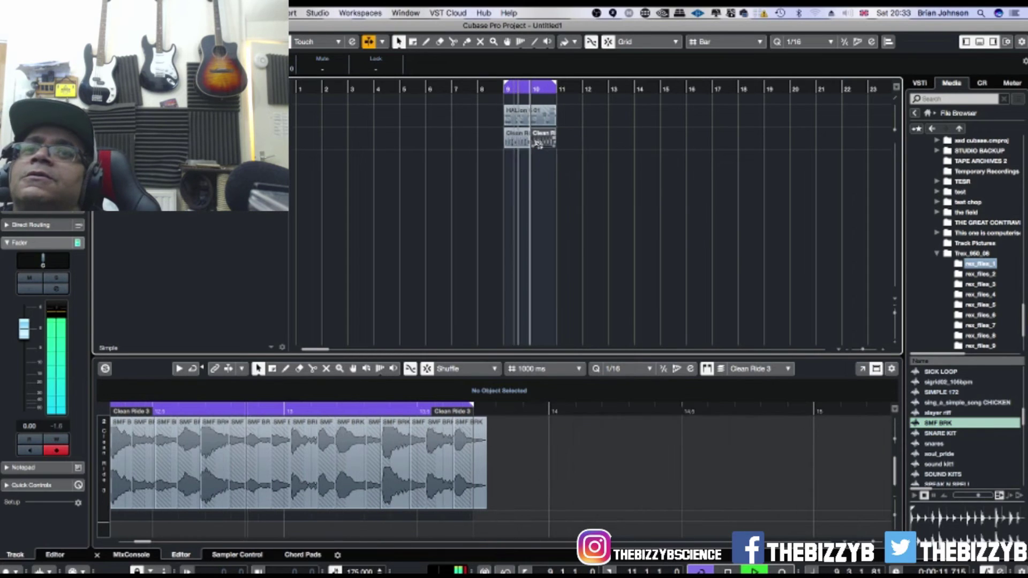
pyautogui.click(536, 170)
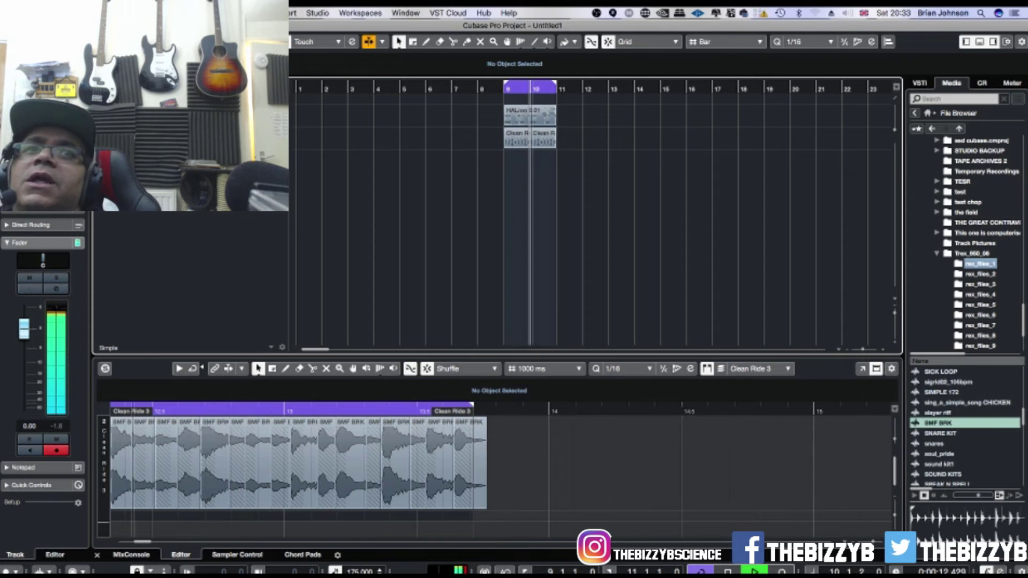
# Step: In Channel Settings, pull the Clean Ride 3 Strip EQ low band down about 11 dB near 100 Hz
pyautogui.click(56, 288)
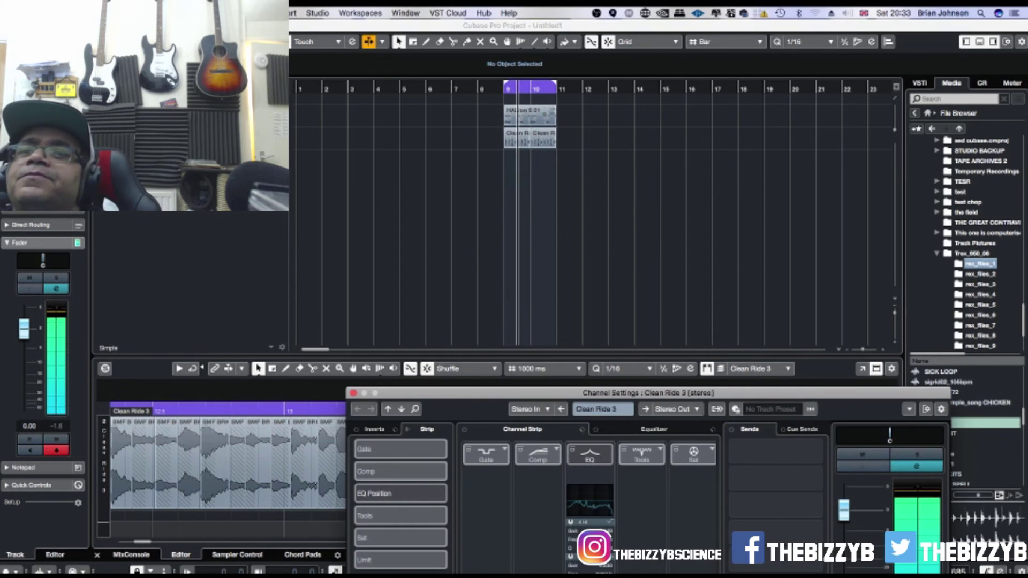
pyautogui.moveTo(543, 392); pyautogui.dragTo(464, 133)
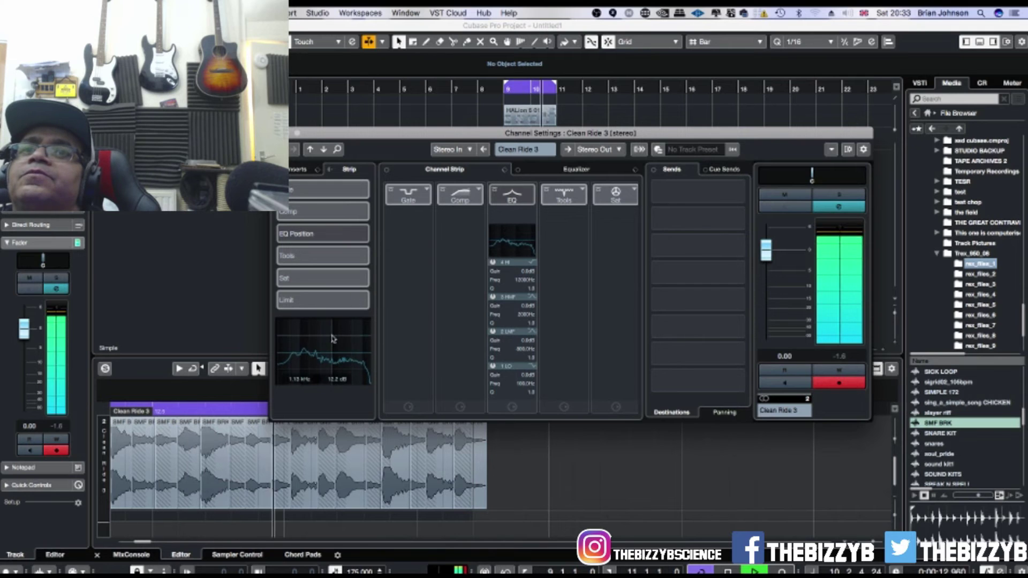
pyautogui.moveTo(306, 352); pyautogui.dragTo(361, 346)
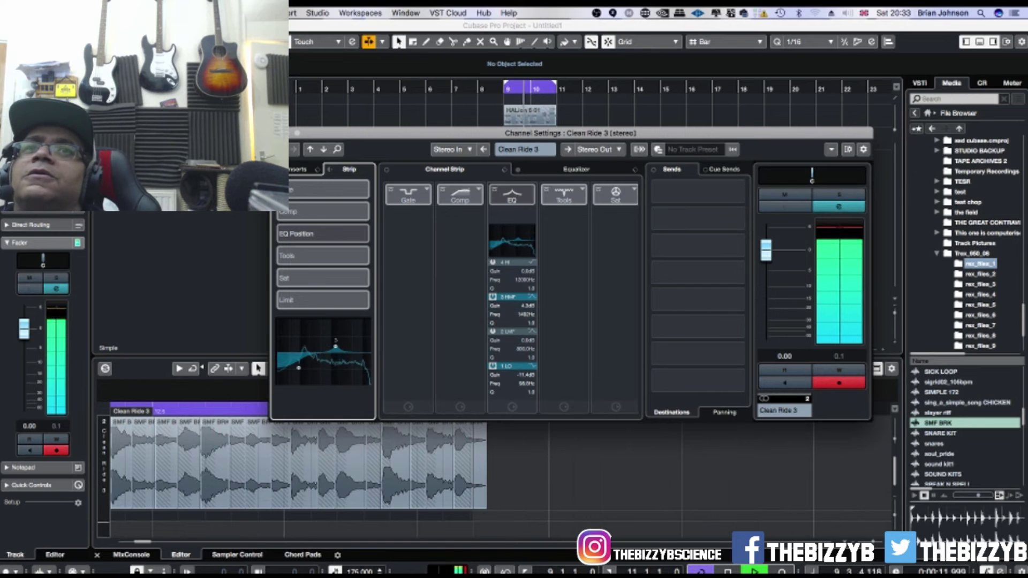
pyautogui.click(276, 133)
pyautogui.click(596, 163)
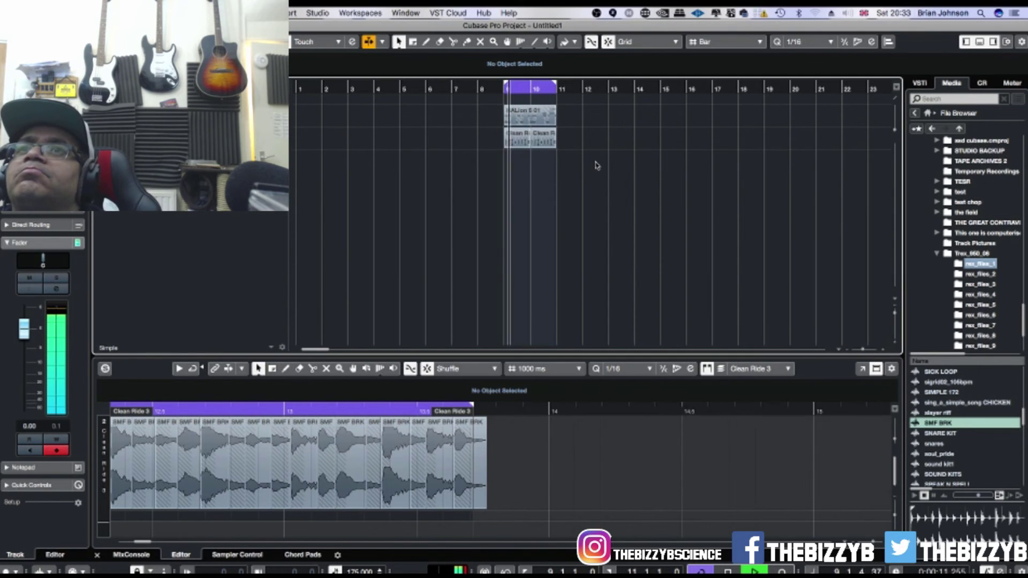
# Step: Alt-copy the HALion drum part and Clean Ride 3 break event to bar 7
pyautogui.click(538, 119)
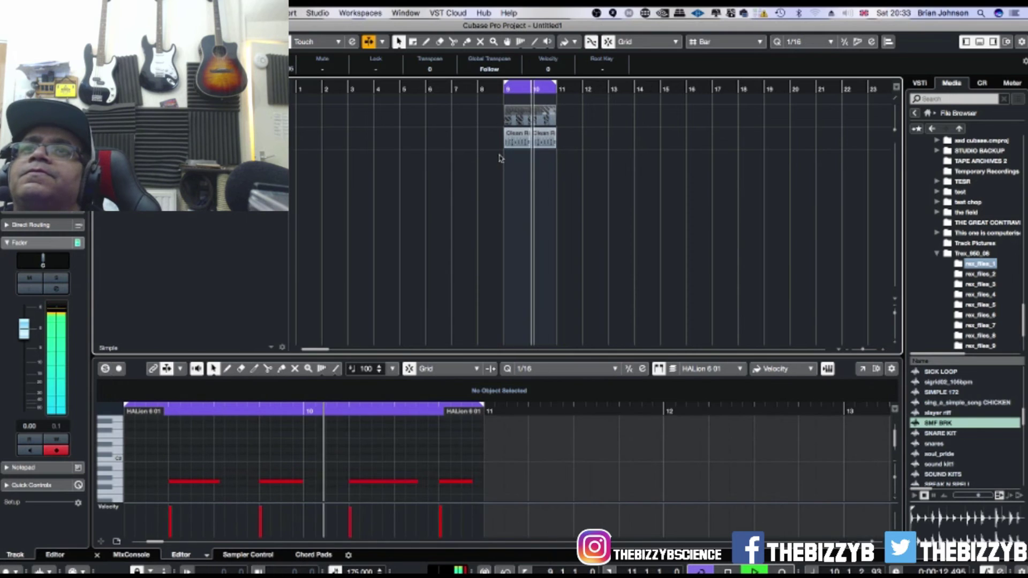
pyautogui.click(536, 138)
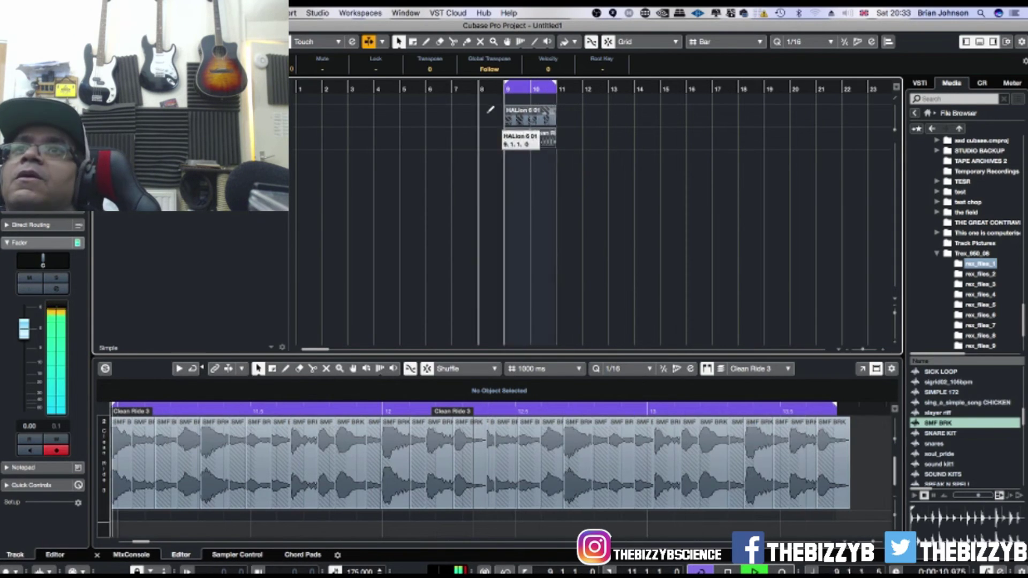
pyautogui.moveTo(525, 138); pyautogui.dragTo(467, 118)
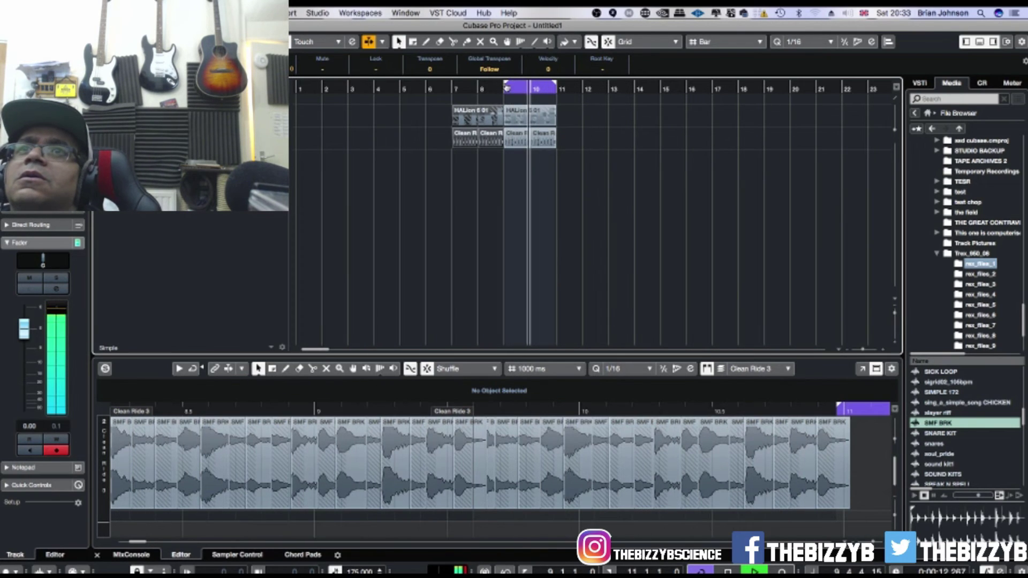
# Step: Move the loop start to bar 7 and lower the break track fader to -2.16 dB
pyautogui.moveTo(507, 86); pyautogui.dragTo(456, 91)
pyautogui.click(505, 183)
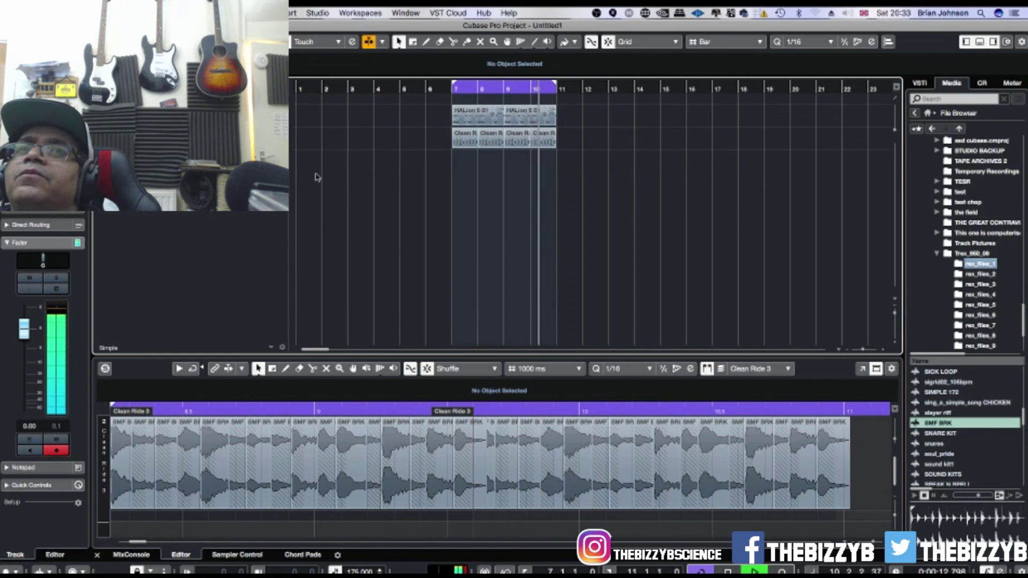
pyautogui.moveTo(24, 328); pyautogui.dragTo(30, 348)
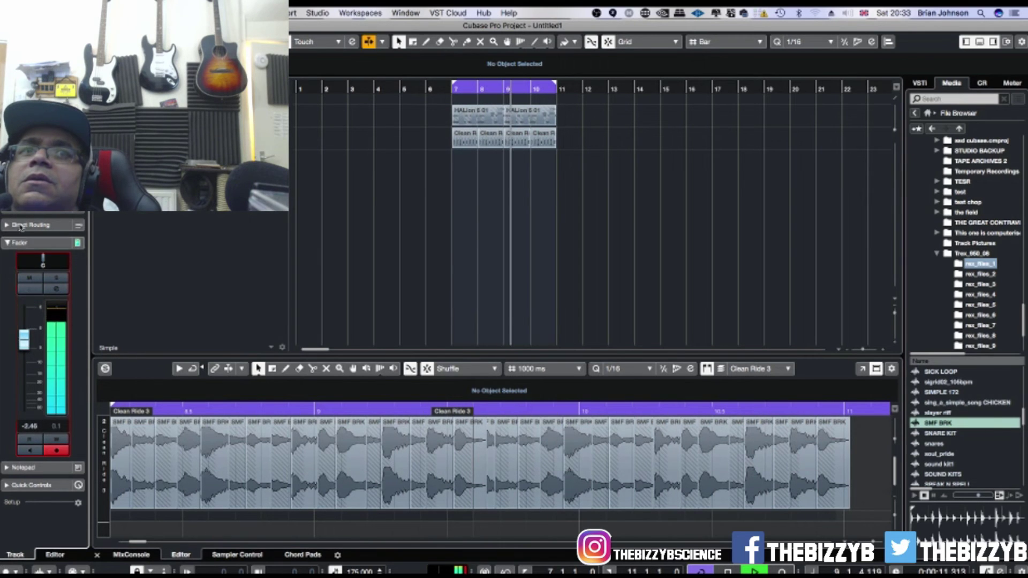
# Step: Add a StepFilter insert to the Clean Ride 3 track with its MIX at 40%
pyautogui.click(28, 154)
pyautogui.click(38, 174)
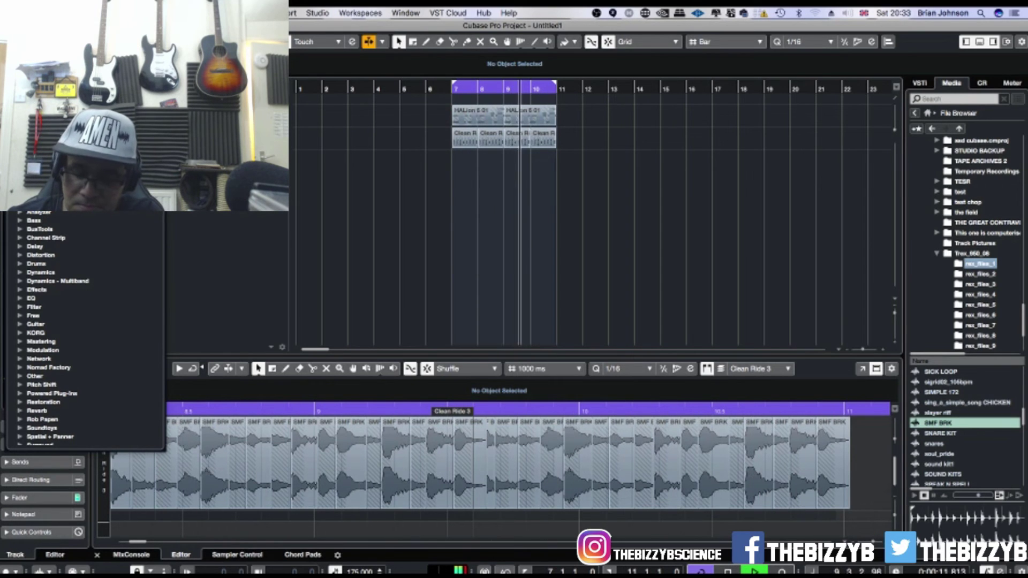
pyautogui.write('filter')
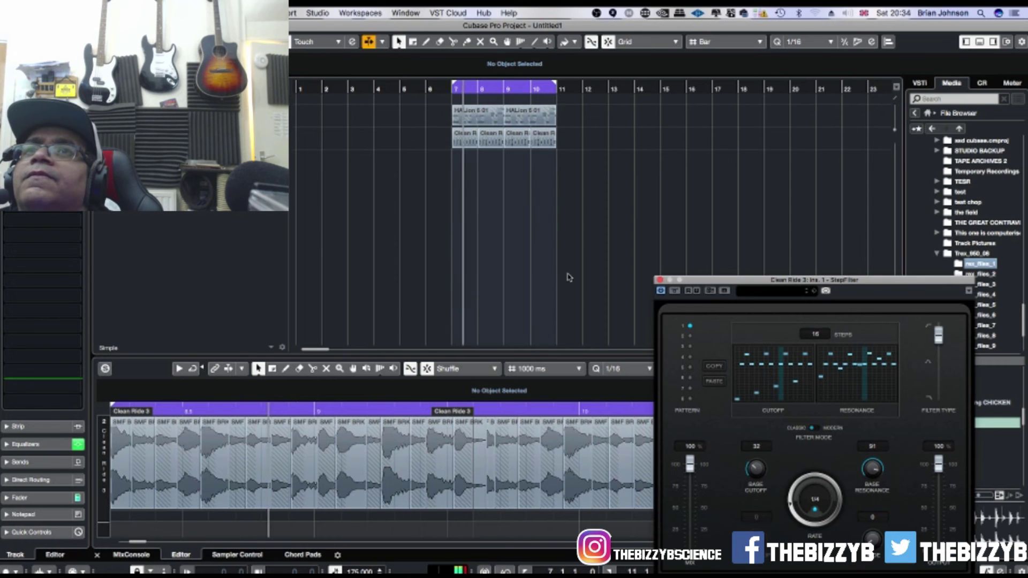
pyautogui.moveTo(699, 285); pyautogui.dragTo(611, 141)
pyautogui.moveTo(609, 333); pyautogui.dragTo(603, 337)
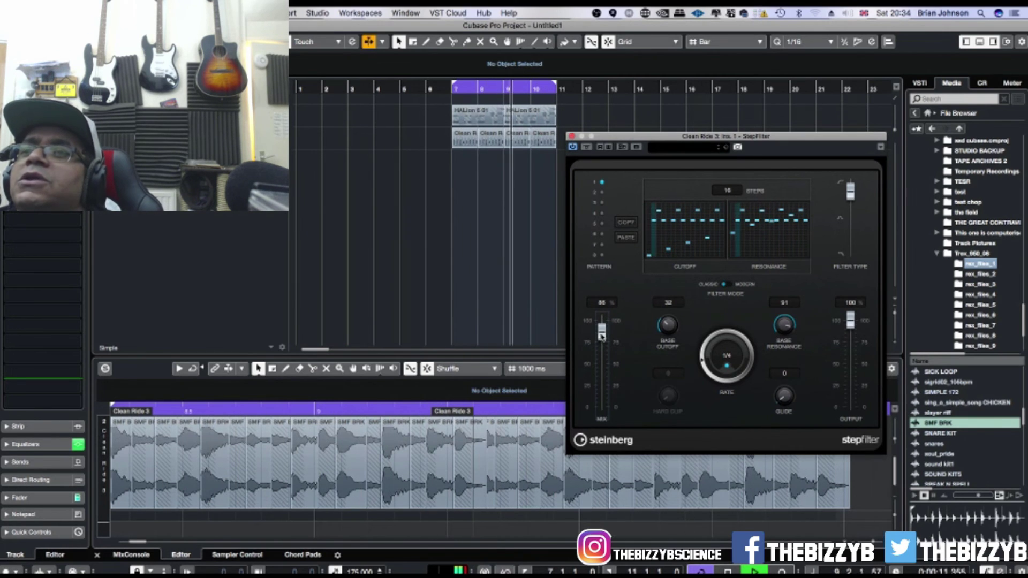
pyautogui.moveTo(602, 334); pyautogui.dragTo(601, 377)
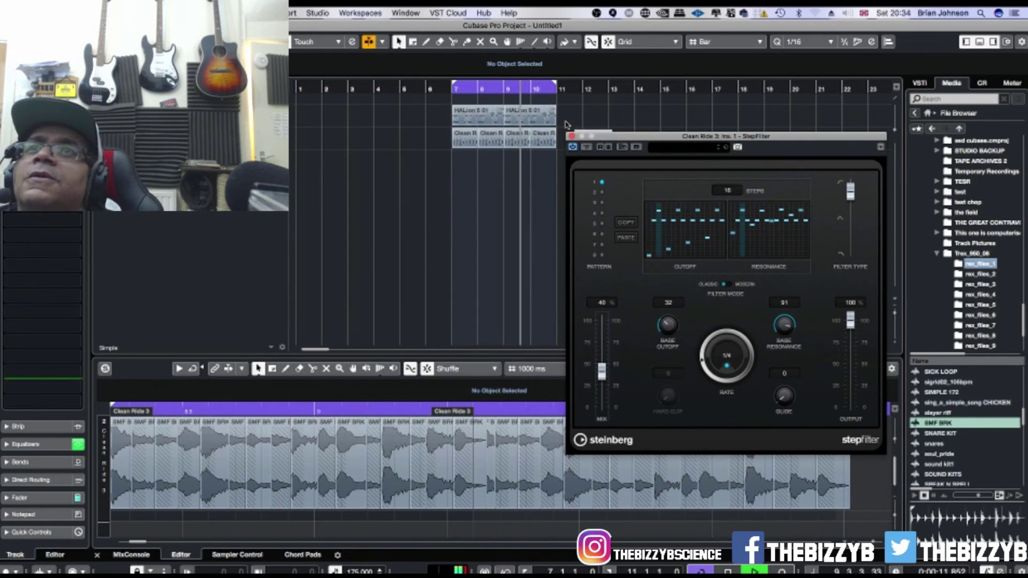
pyautogui.click(572, 137)
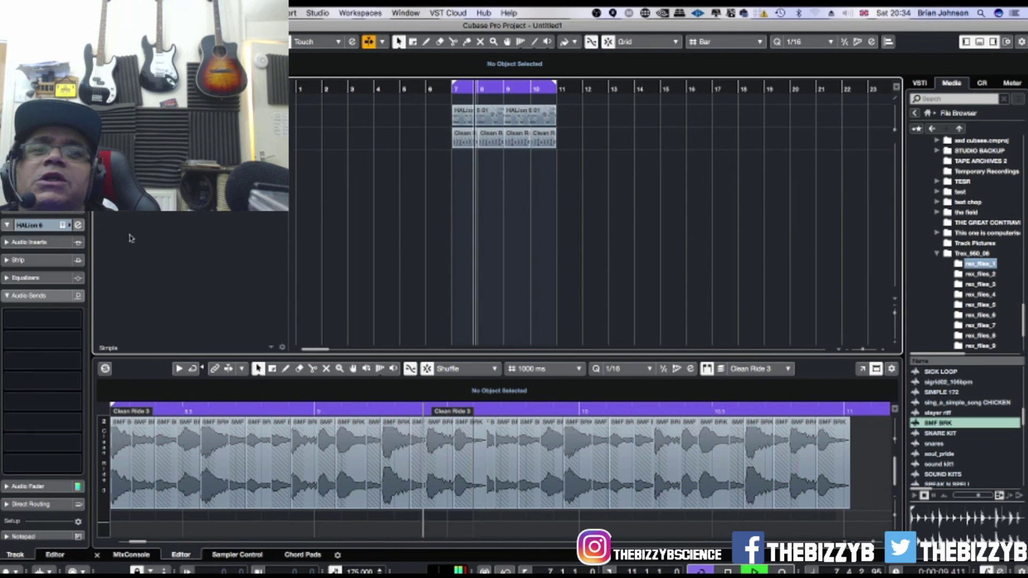
# Step: Nudge the HALion 6 channel fader down to -0.67 dB in the Inspector
pyautogui.click(29, 486)
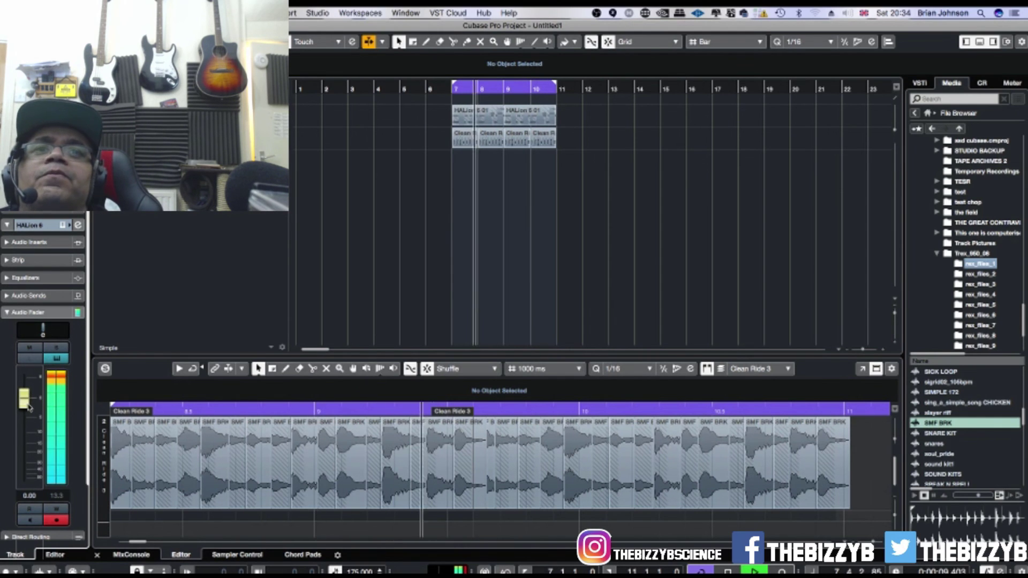
pyautogui.click(23, 225)
pyautogui.click(24, 226)
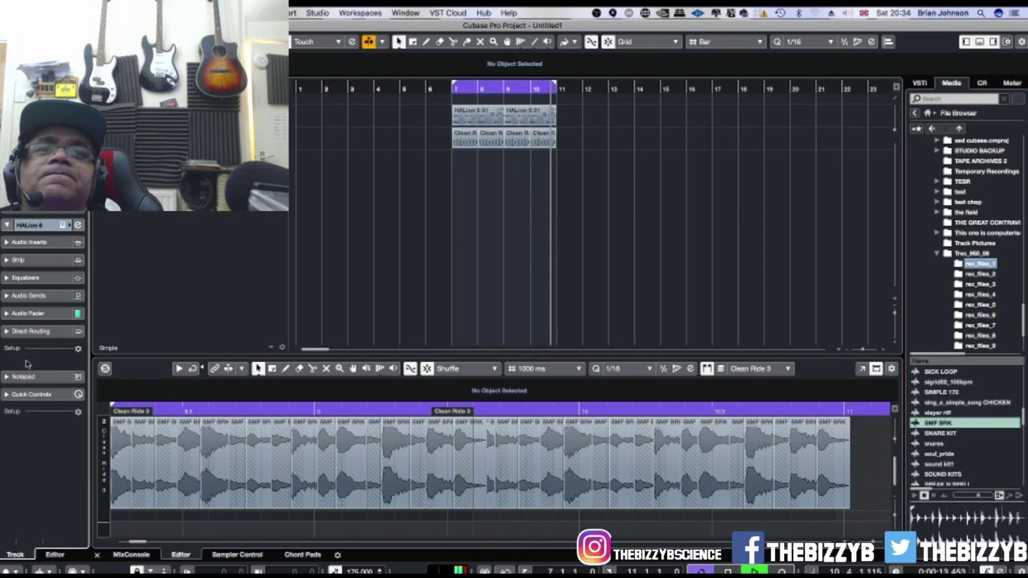
pyautogui.click(25, 315)
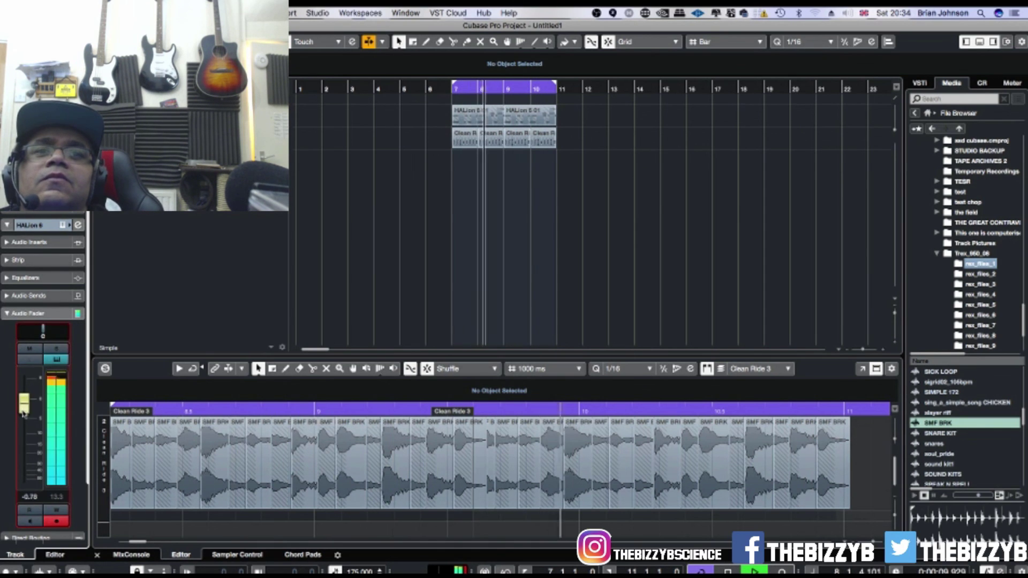
pyautogui.moveTo(22, 417); pyautogui.dragTo(24, 415)
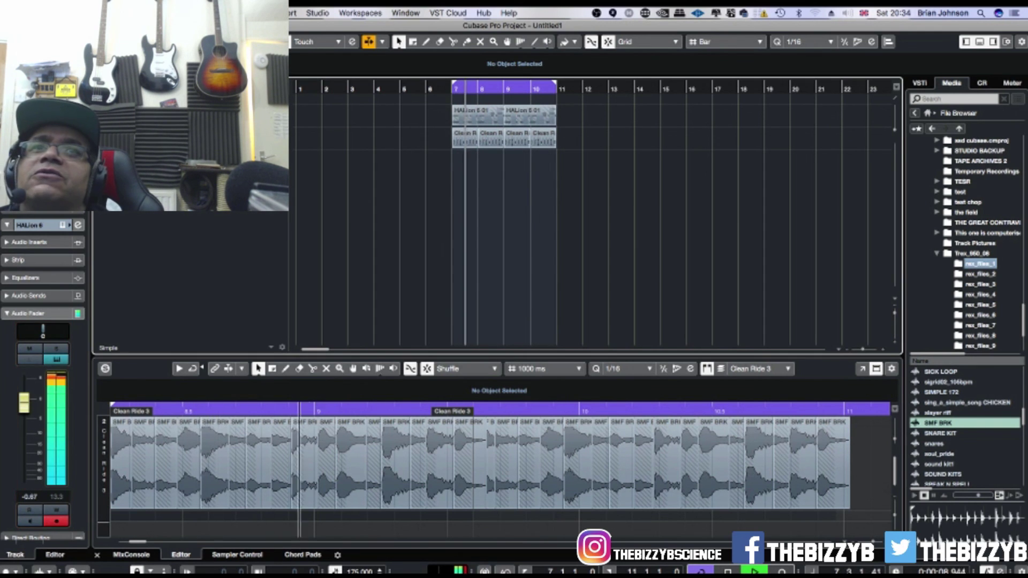
pyautogui.click(188, 138)
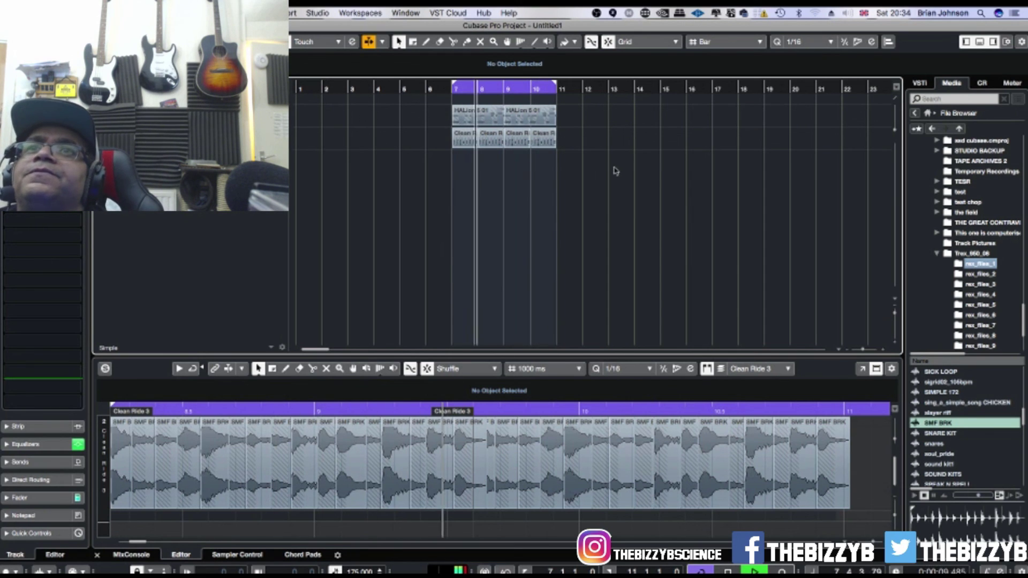
# Step: Select all parts and trim the last Clean Ride 3 event to end at bar 11
pyautogui.moveTo(614, 168); pyautogui.dragTo(447, 99)
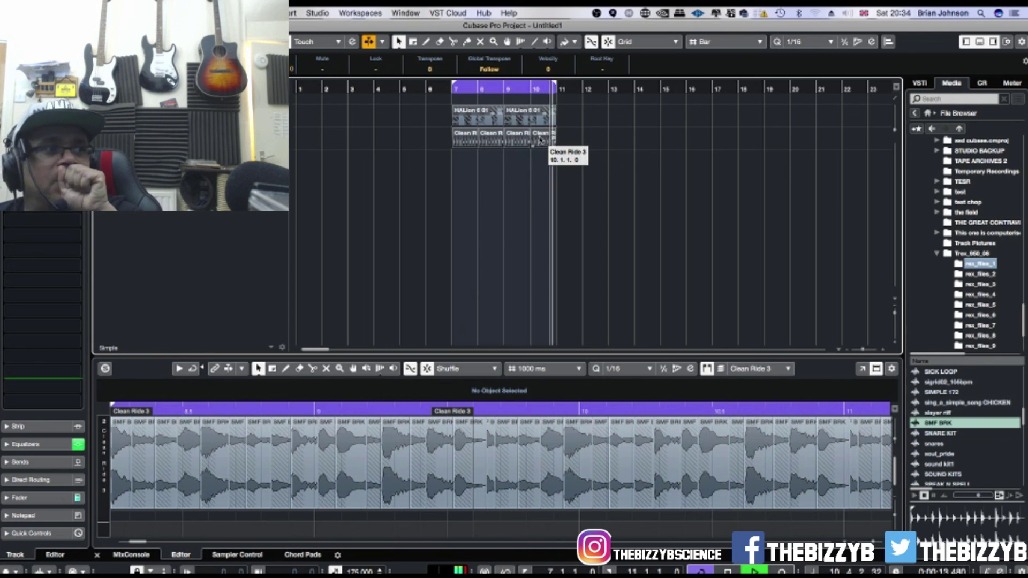
pyautogui.moveTo(541, 140); pyautogui.dragTo(557, 142)
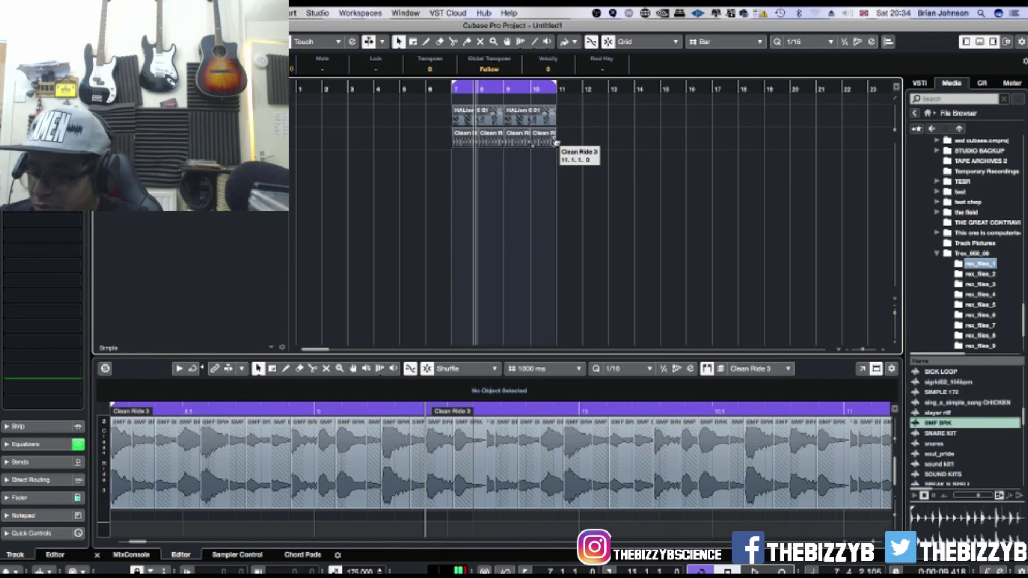